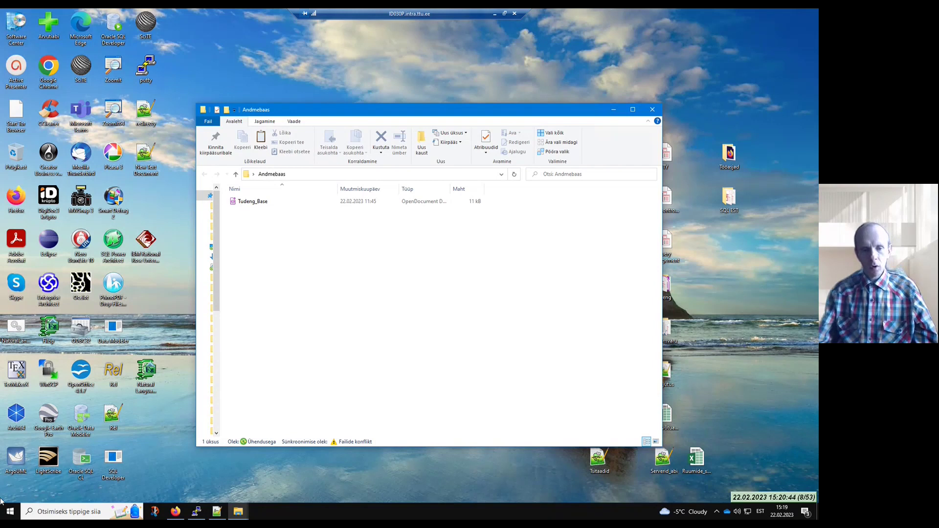
Open the Tudeng_Base database and look through its forms, reports and tables, ending on the table list
double_click(259, 202)
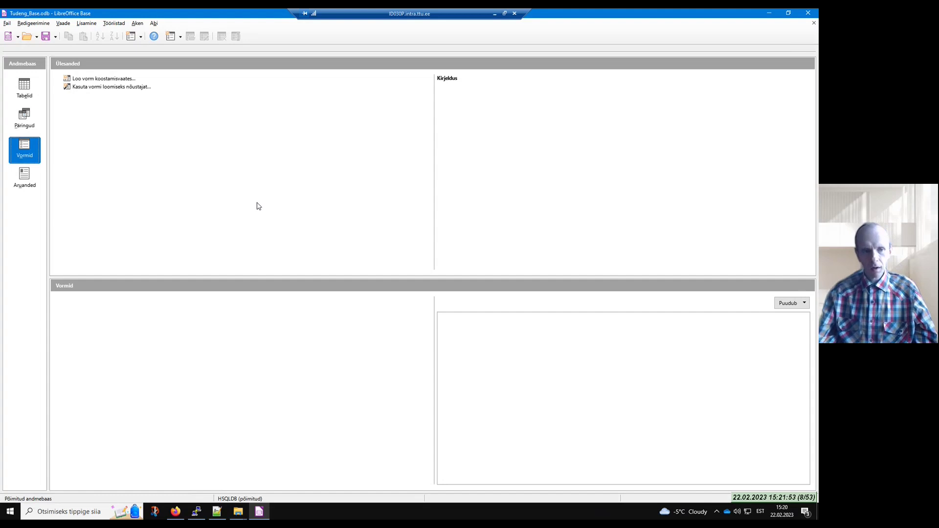
click(35, 93)
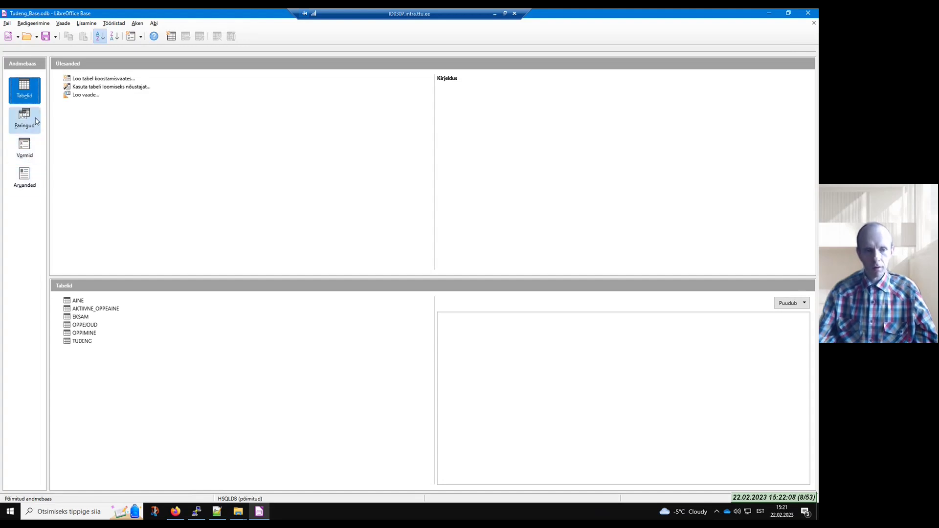
click(36, 155)
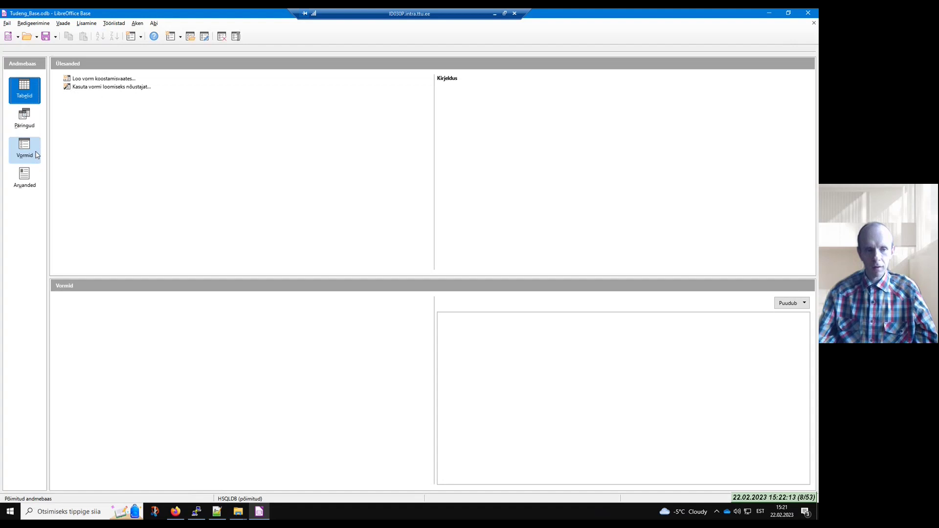
click(35, 185)
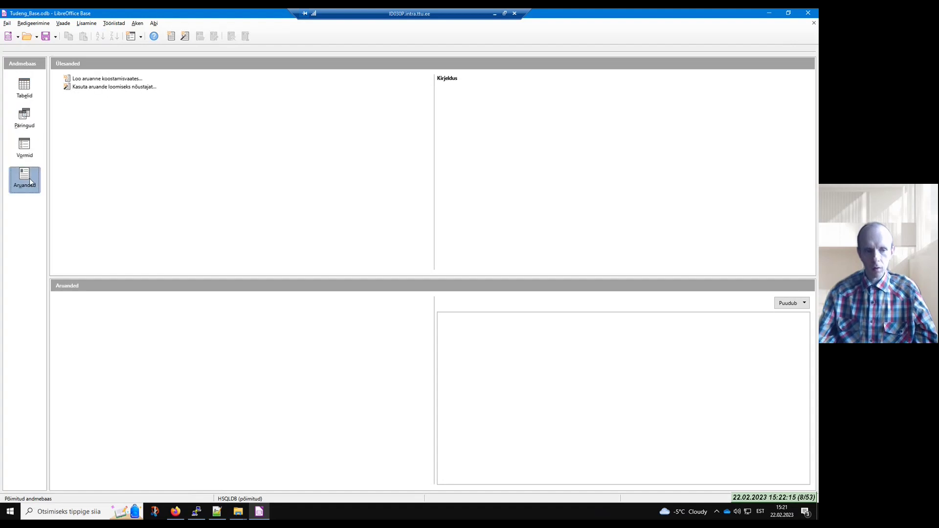
click(36, 147)
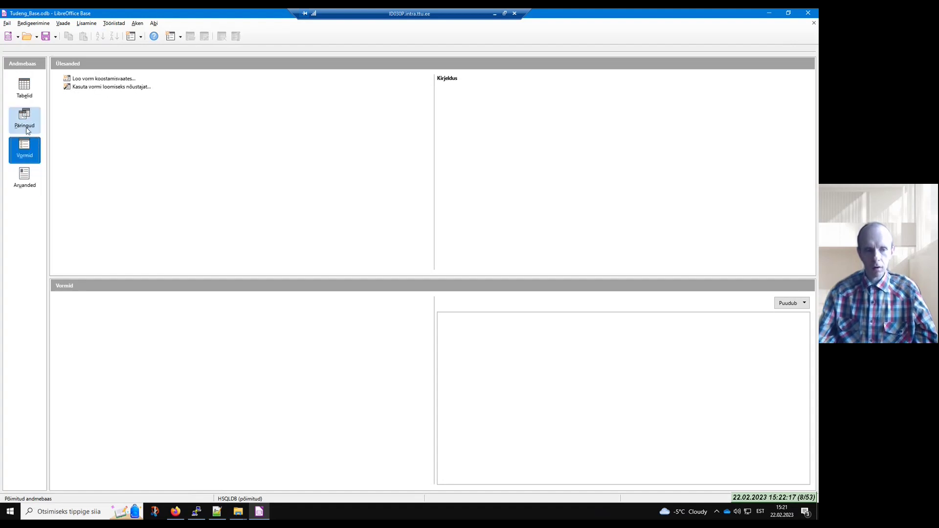
click(29, 89)
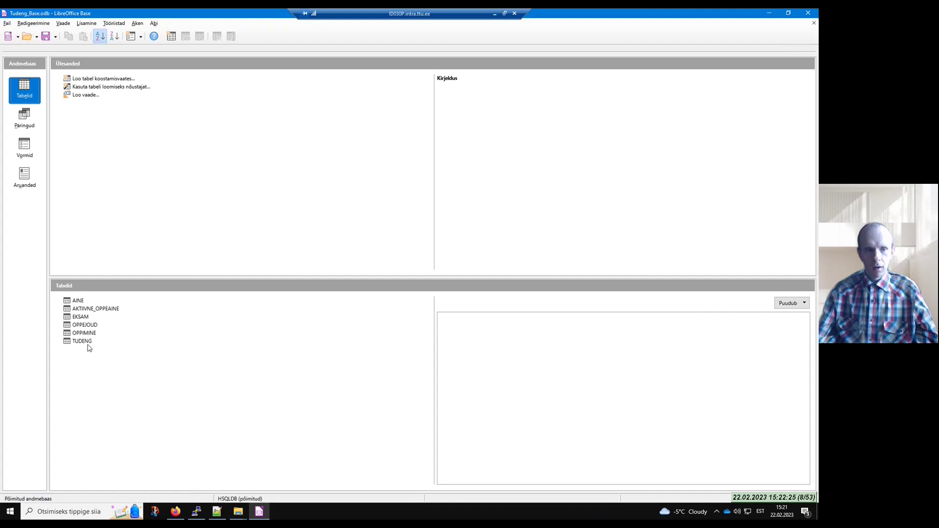
Open the relationship design view of the database
click(111, 24)
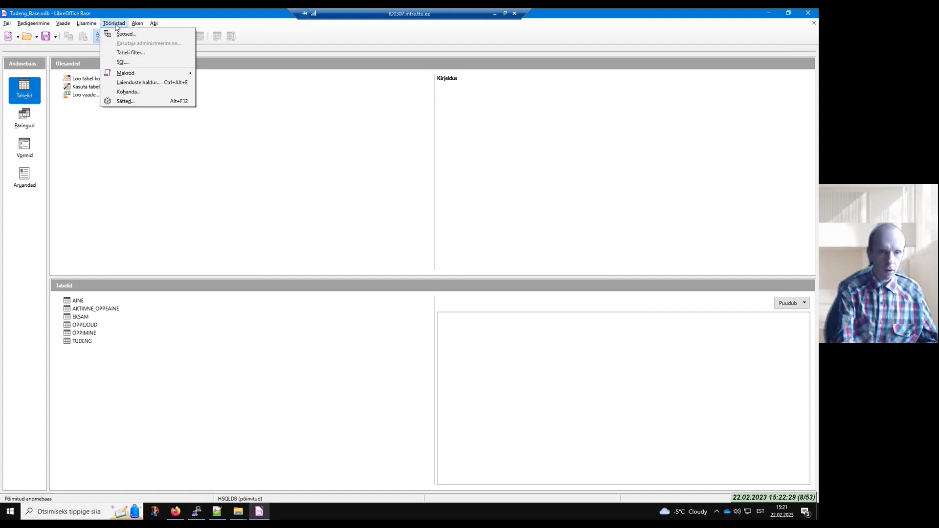
click(115, 24)
click(114, 24)
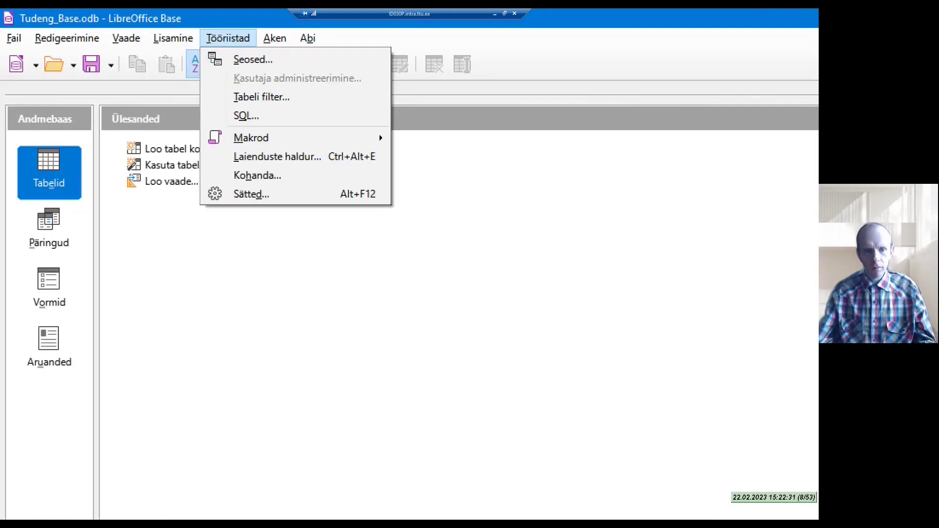
click(228, 38)
click(228, 38)
click(240, 64)
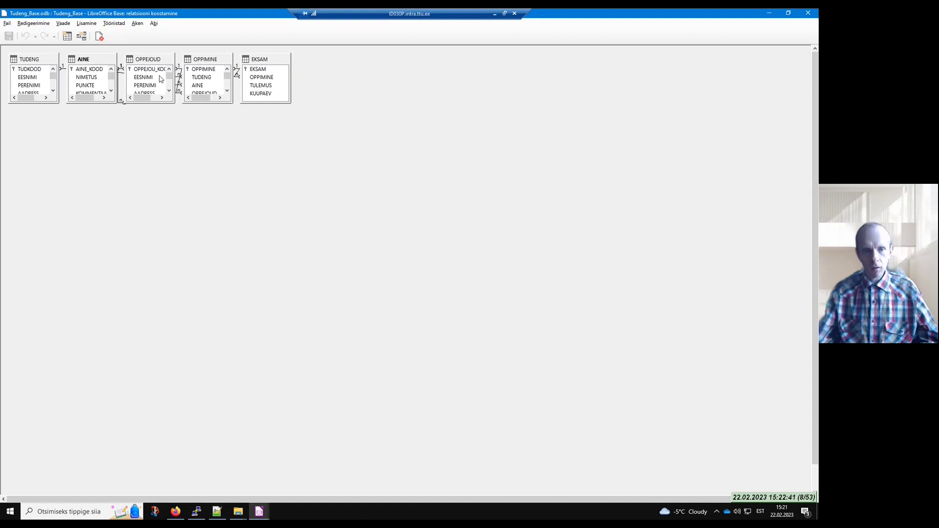
Spread the EKSAM, OPPIMINE, OPPEJOUD, AINE and TUDENG tables apart in the relationship diagram
drag(254, 59, 352, 90)
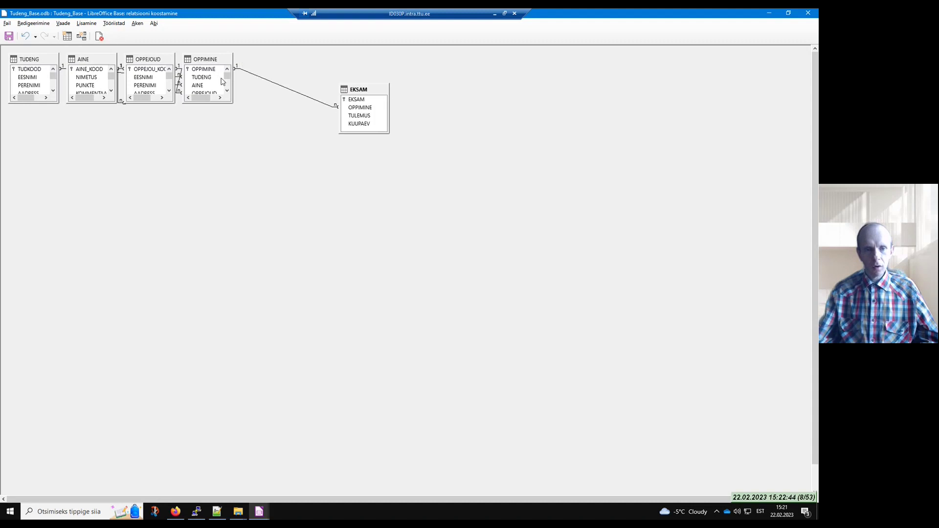
drag(202, 61, 247, 129)
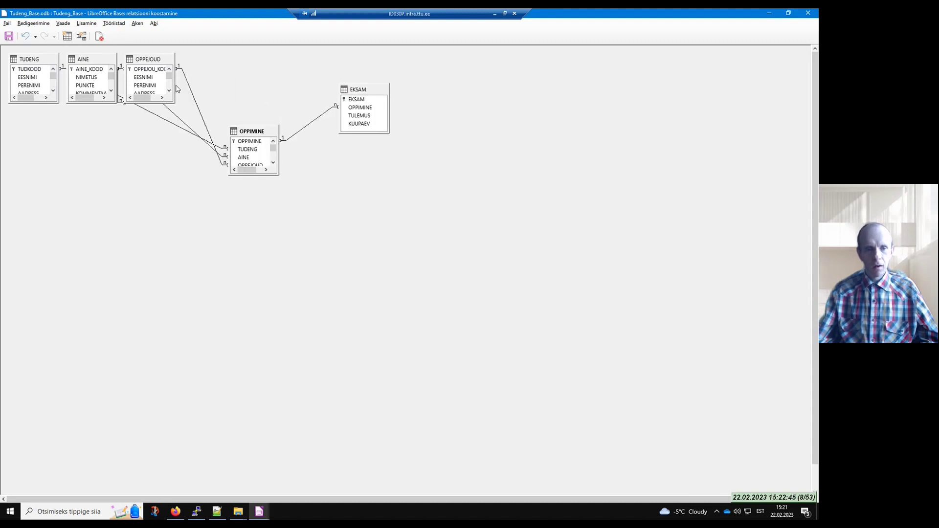
drag(147, 63, 329, 202)
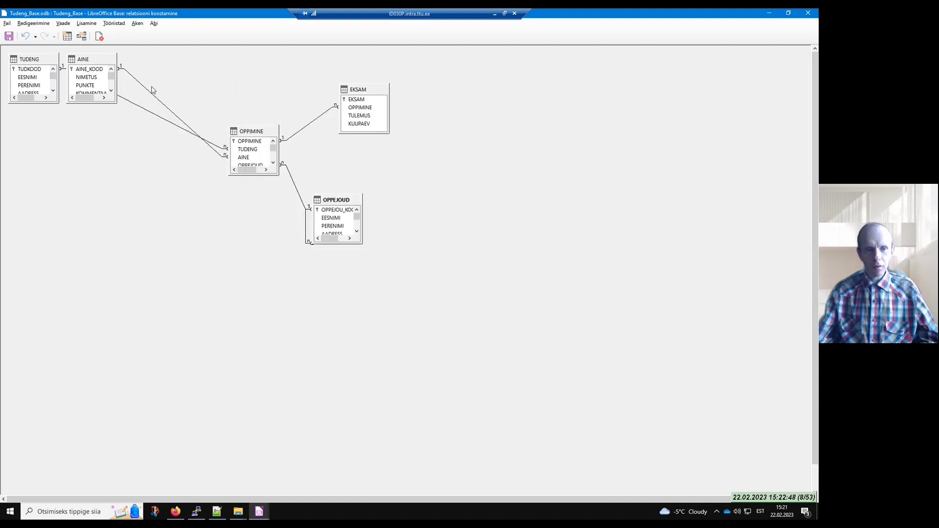
drag(250, 134, 258, 249)
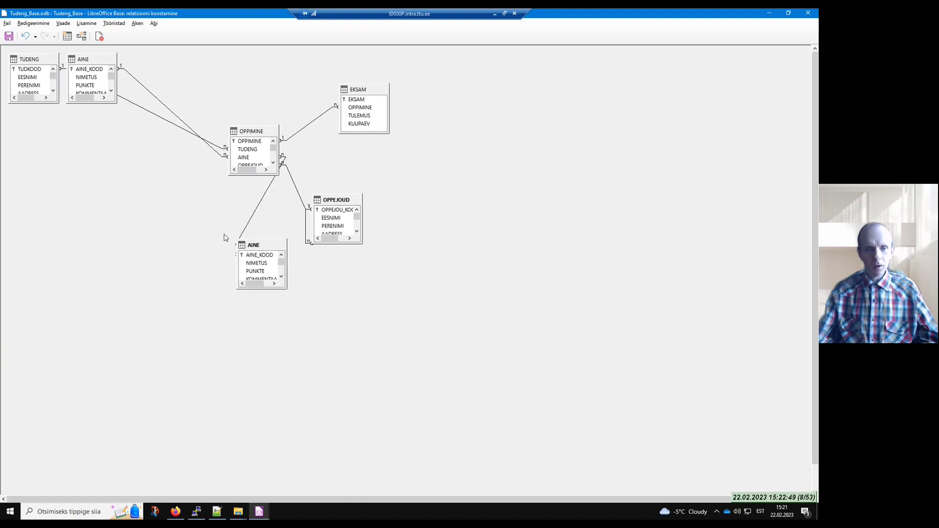
drag(34, 59, 124, 155)
Enlarge the TUDENG, AINE and OPPEJOUD table boxes to show more fields, moving OPPEJOUD clear of AINE
drag(149, 198, 171, 221)
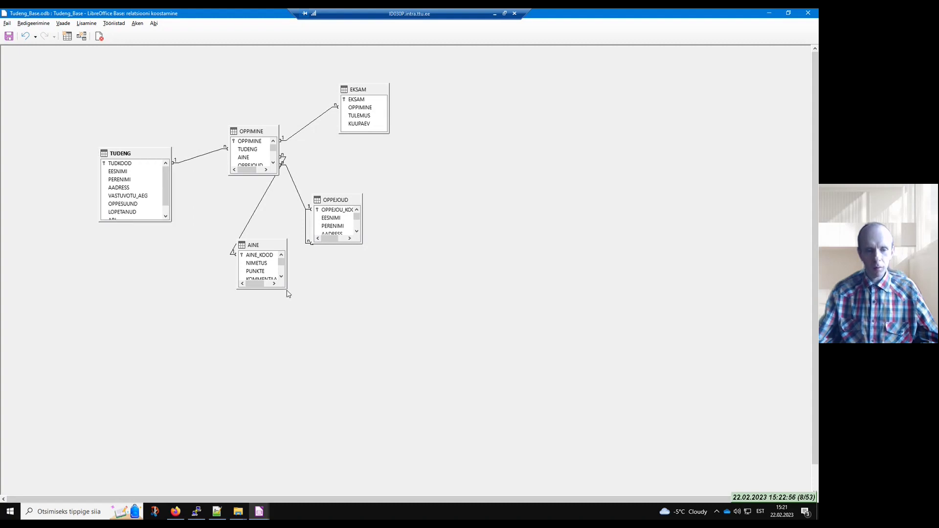
drag(288, 290, 324, 348)
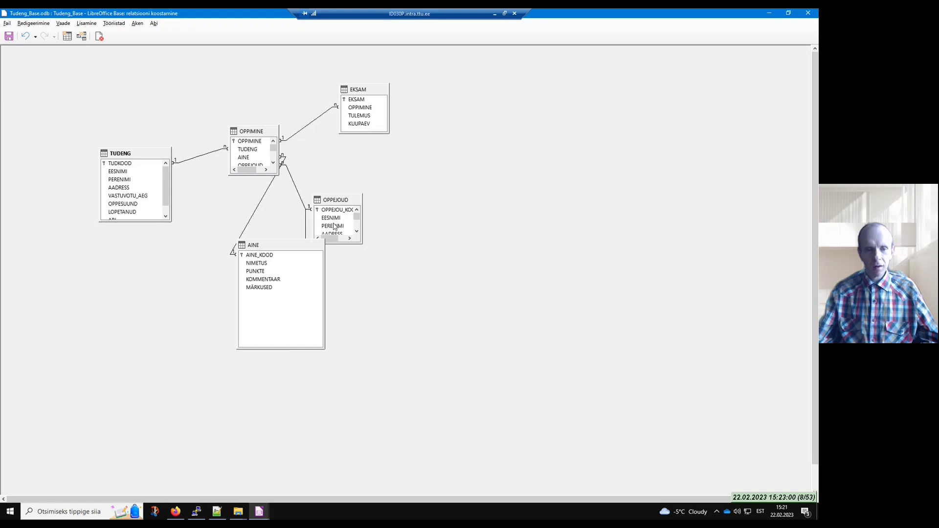
drag(336, 200, 411, 192)
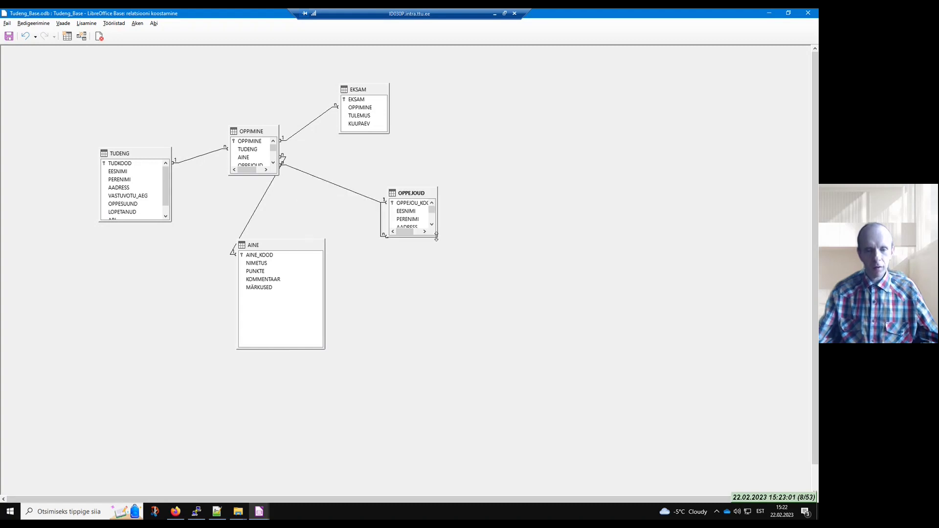
drag(436, 236, 522, 315)
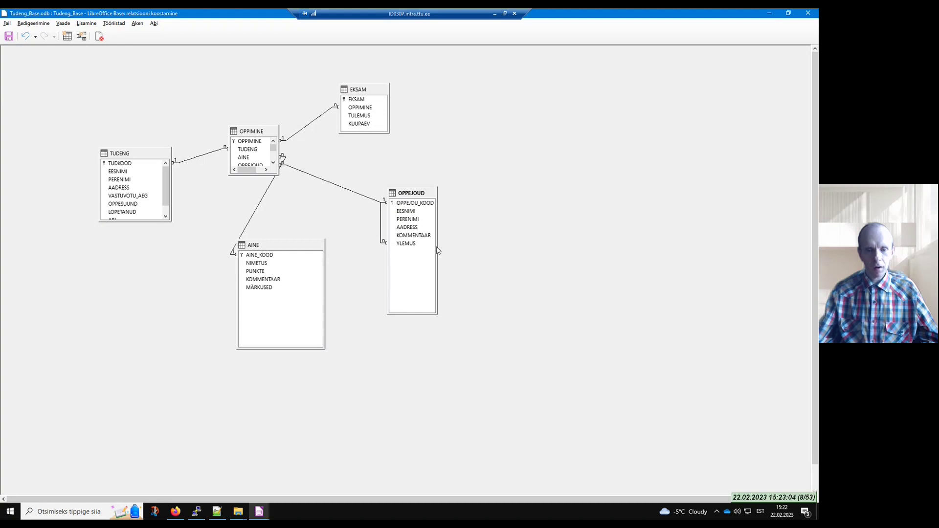
drag(437, 249, 479, 247)
Enlarge the EKSAM and OPPIMINE table boxes, and move EKSAM and AINE further away from OPPIMINE
drag(388, 134, 389, 144)
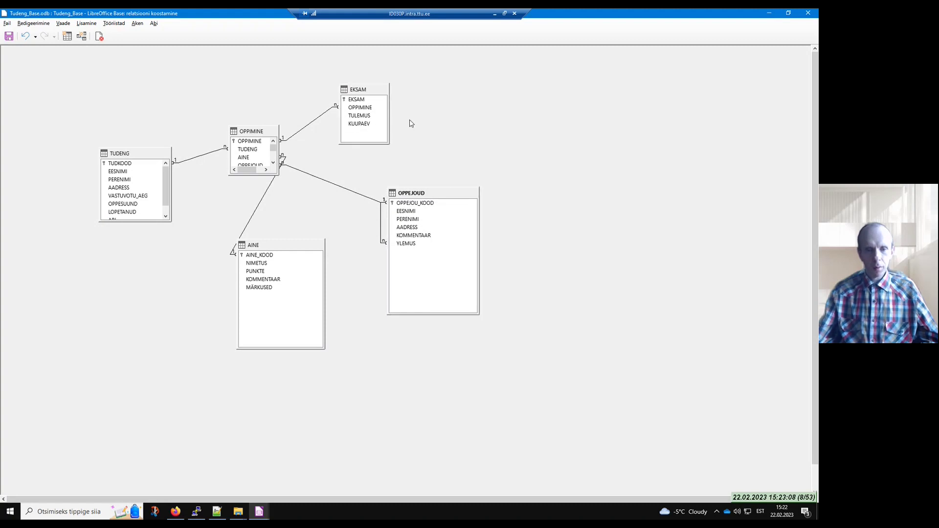
drag(366, 90, 388, 80)
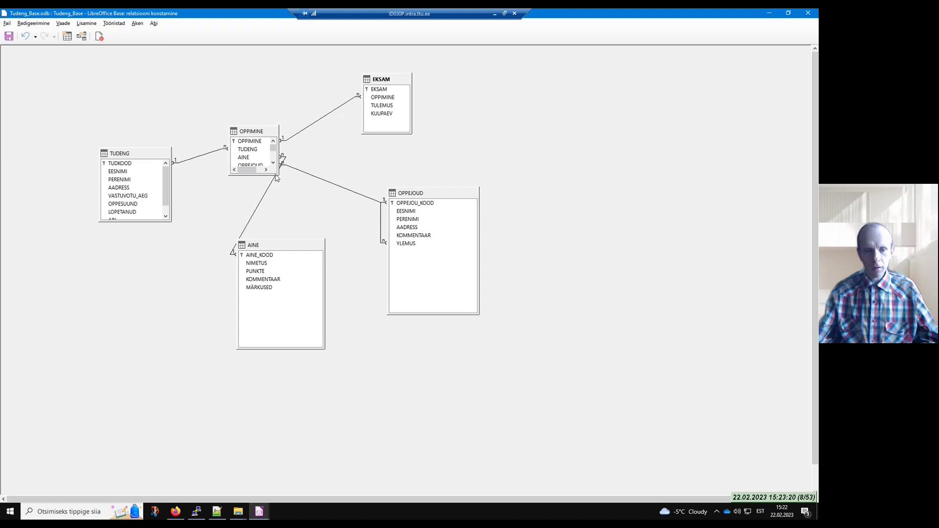
drag(278, 176, 336, 227)
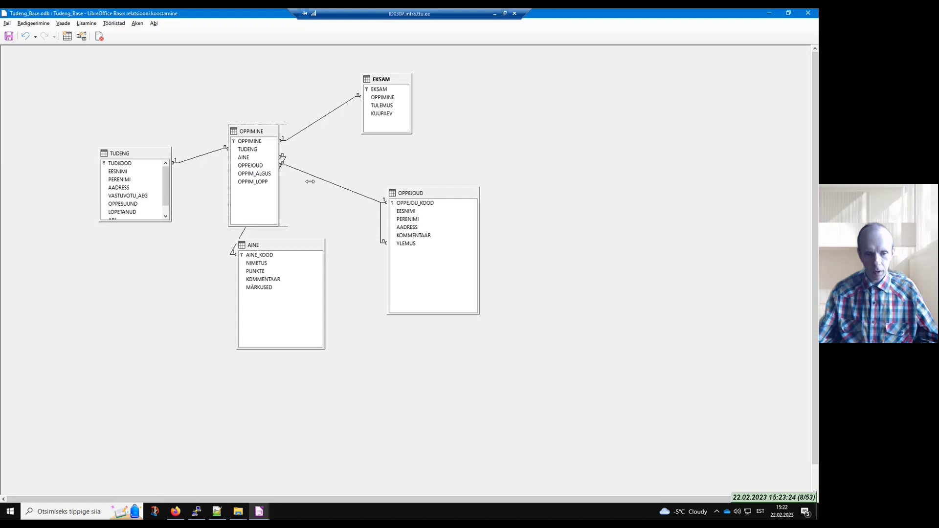
drag(278, 177, 320, 183)
drag(289, 244, 329, 280)
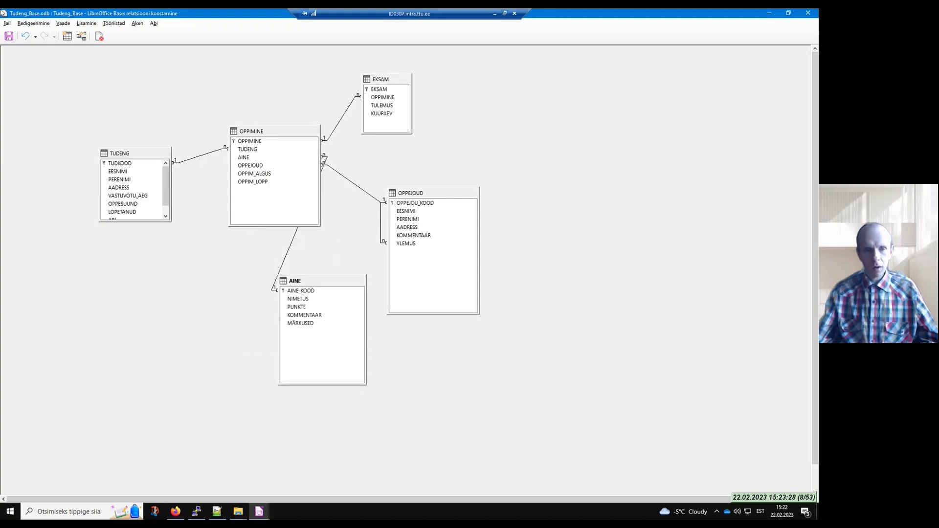
Save the relationship diagram layout, close it, and reopen it once to check the saved arrangement
click(9, 37)
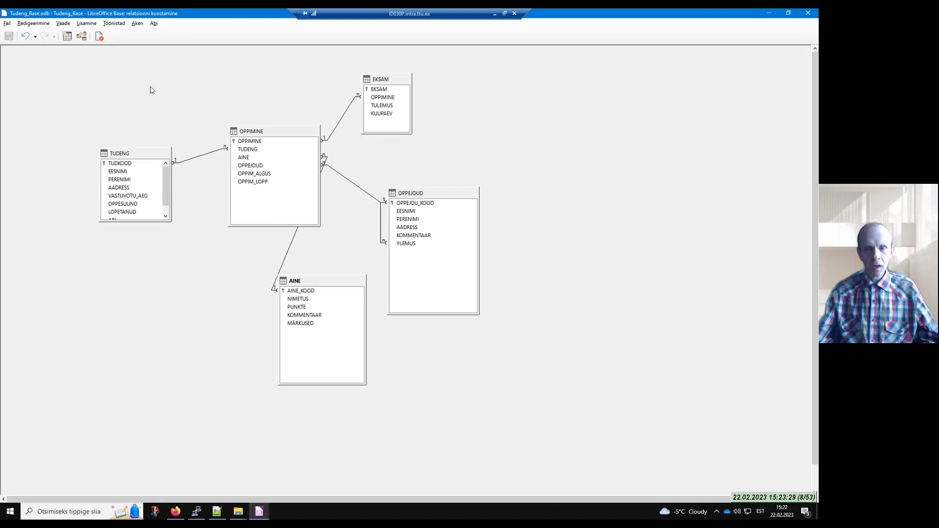
click(812, 15)
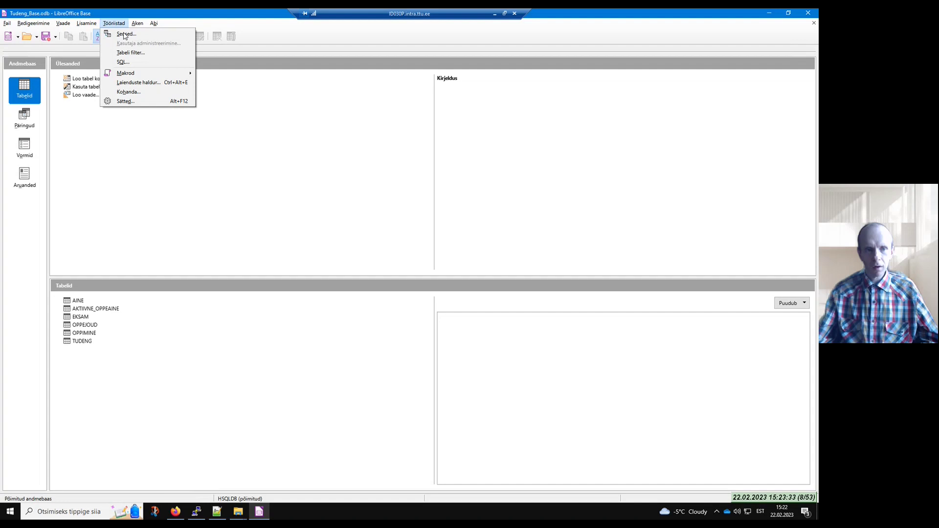
click(126, 34)
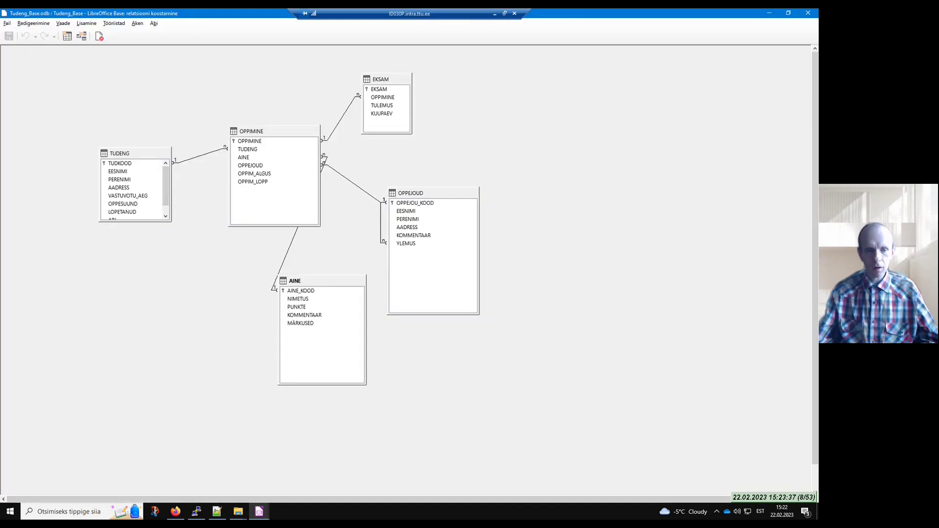
click(808, 13)
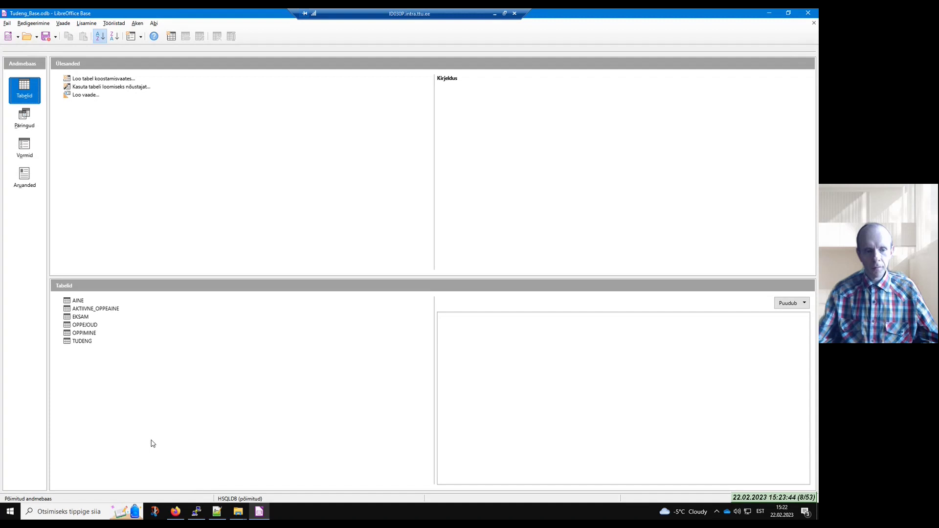
Open the SQL command dialog, switch to Notepad++ and set the blank document's syntax language to SQL
click(118, 25)
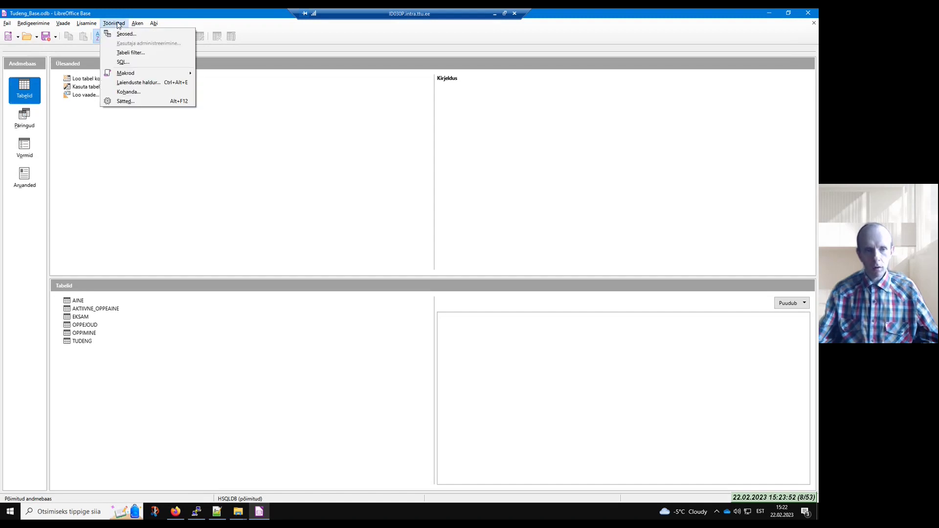
click(137, 63)
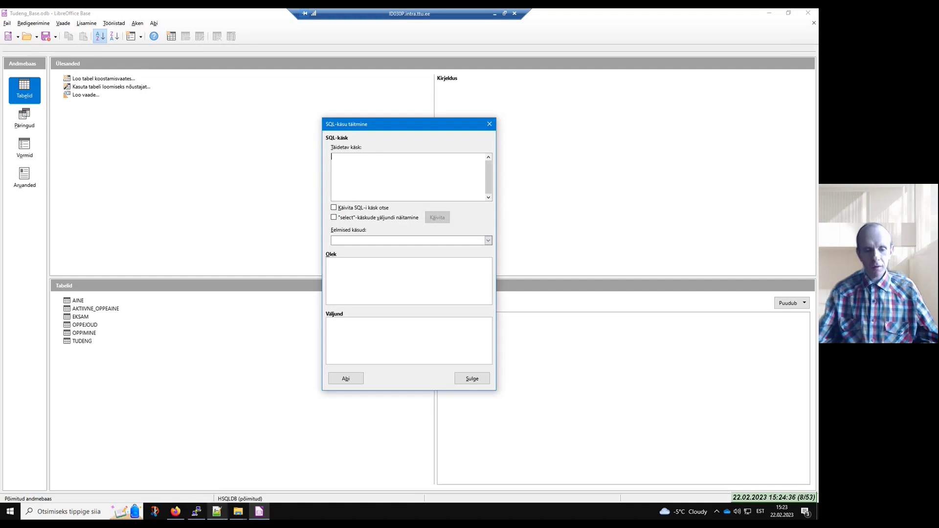
click(221, 514)
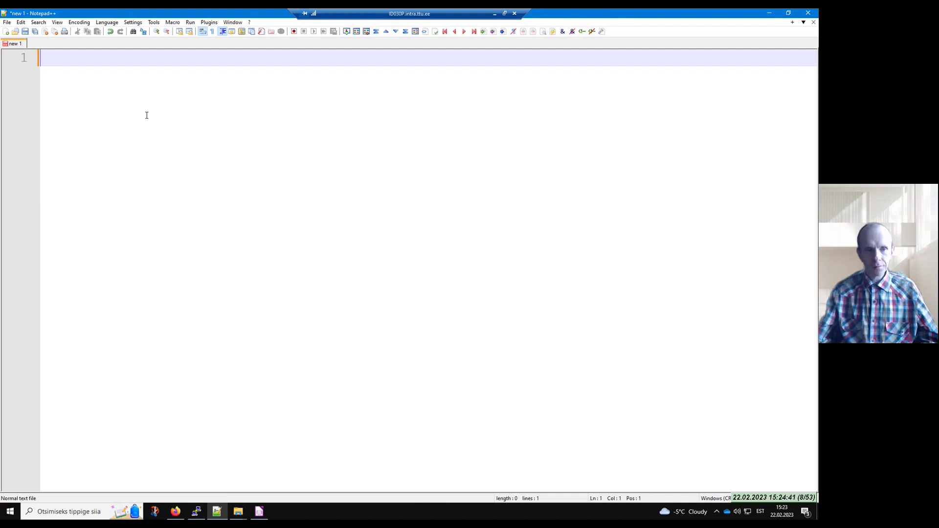
click(107, 22)
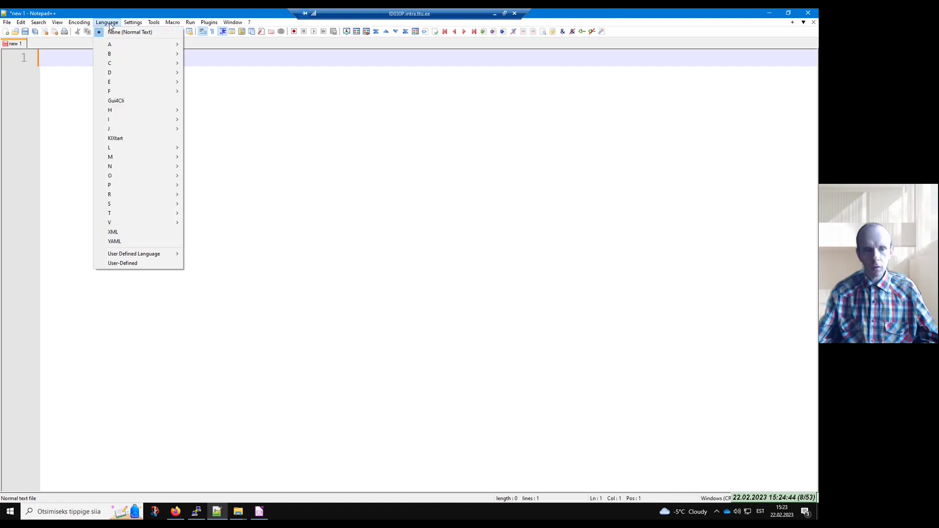
mouse_move(169, 204)
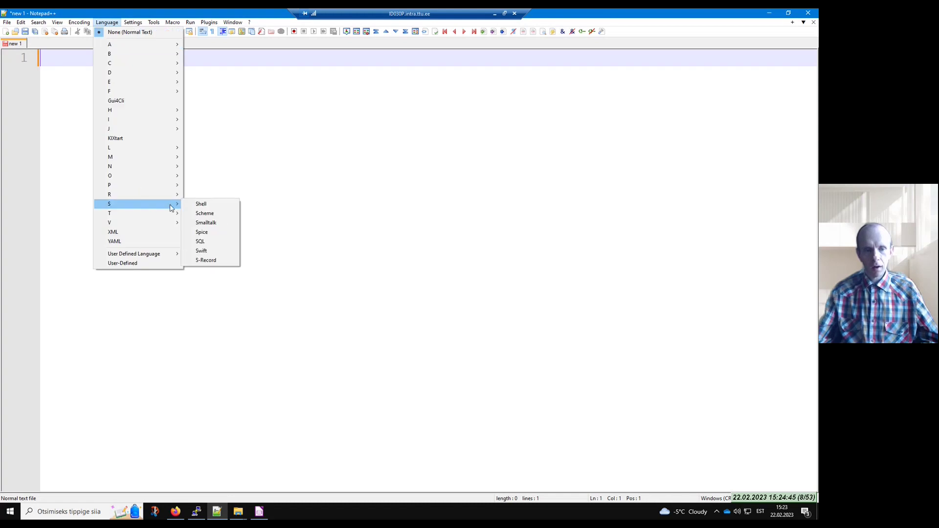
click(224, 245)
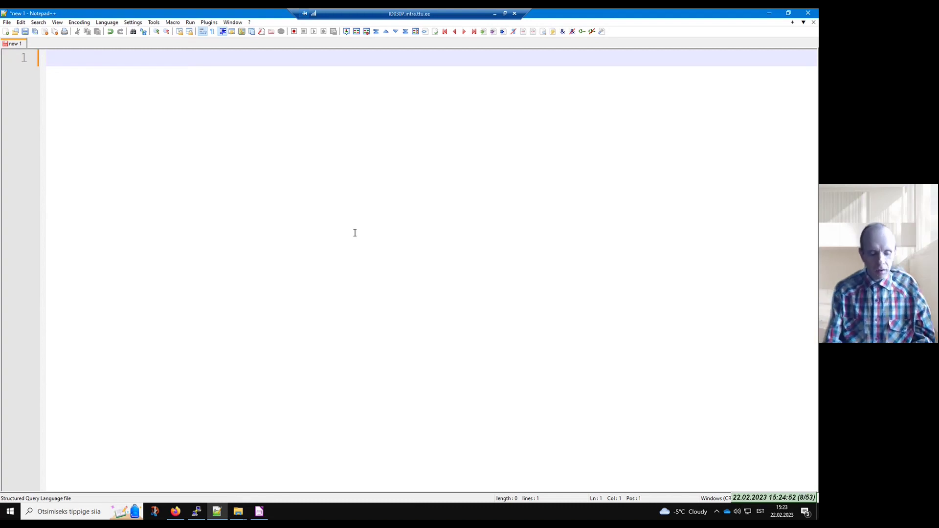
Write the query "SELECT * FROM Aine" on two lines, switch back to LibreOffice Base and close the SQL command dialog
text(SELEE)
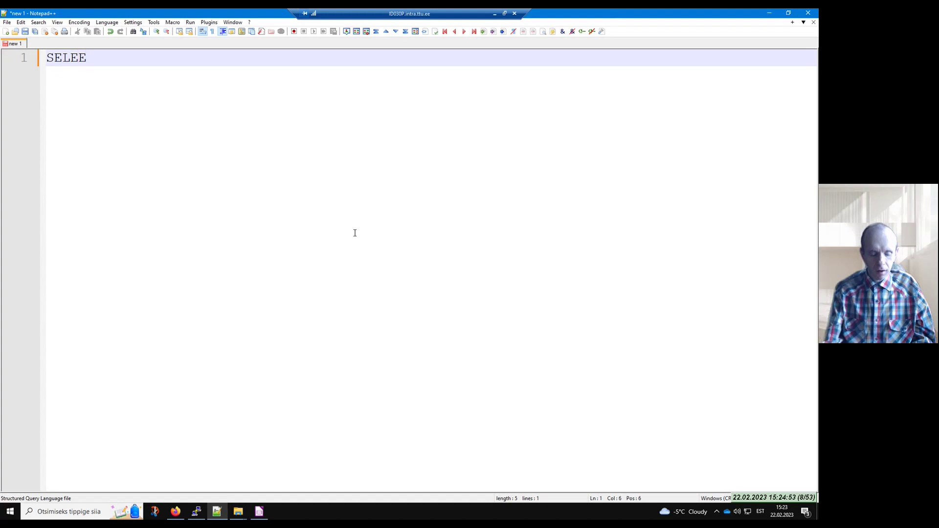
key(BackSpace)
text(CT *)
key(Return)
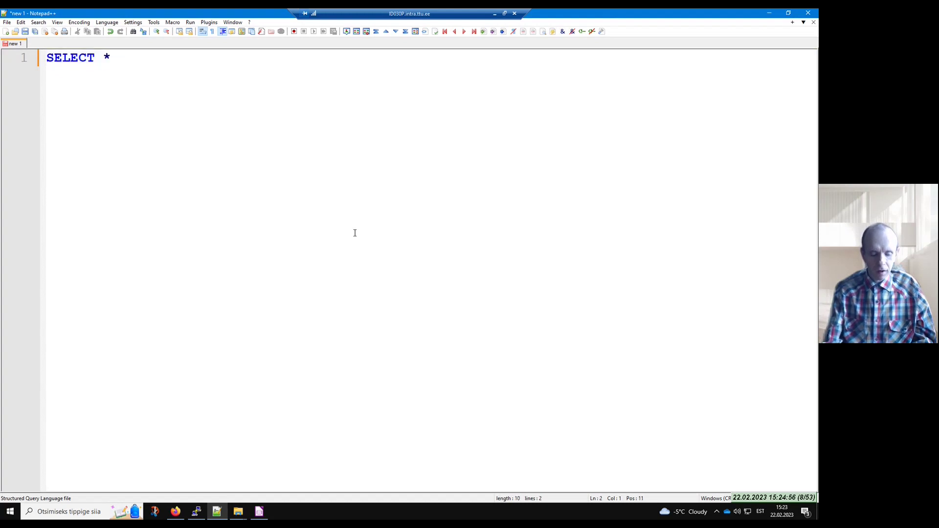
text(FROM Aine)
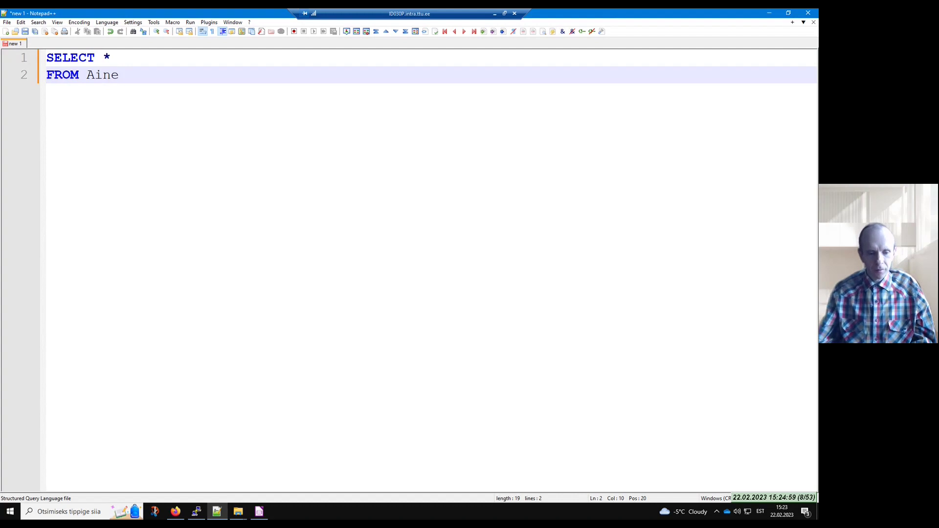
key(alt+Tab)
click(471, 379)
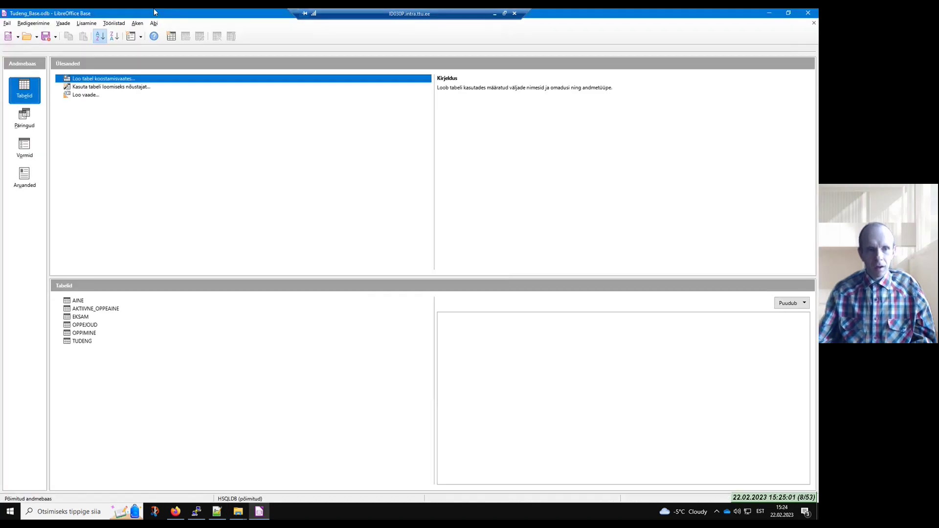
Open the relationship diagram to check the field names of the AINE table, and minimize its window
click(113, 23)
click(126, 35)
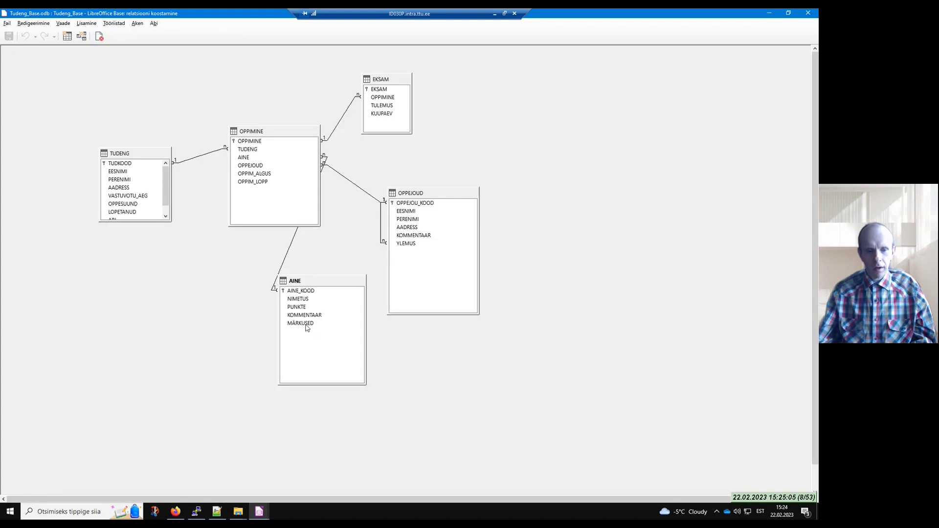
click(768, 13)
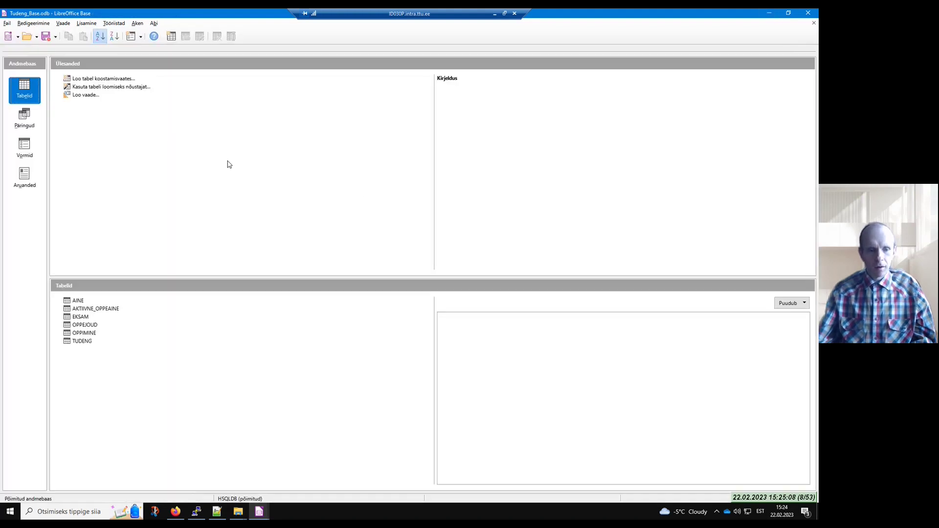
Switch to Notepad++, add the line "WHERE punkte>2" to the query and copy the whole query
click(216, 511)
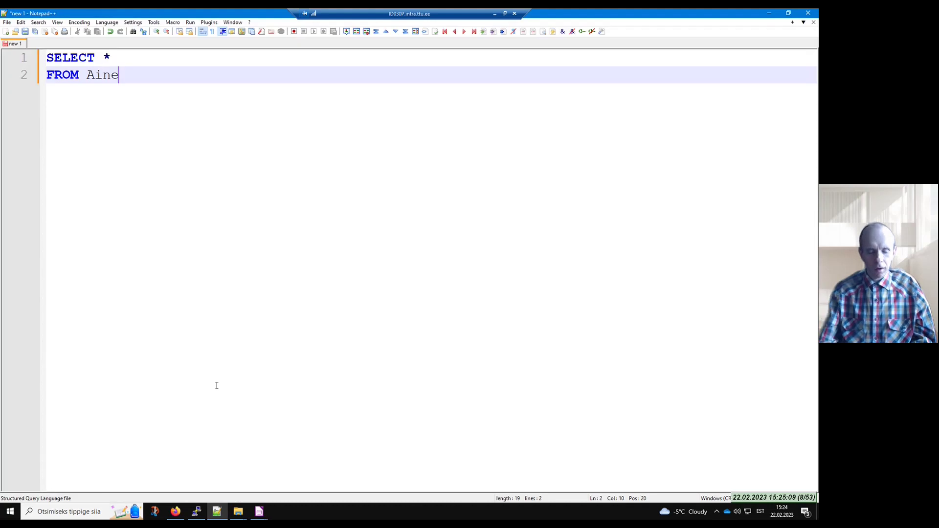
text(WHERE )
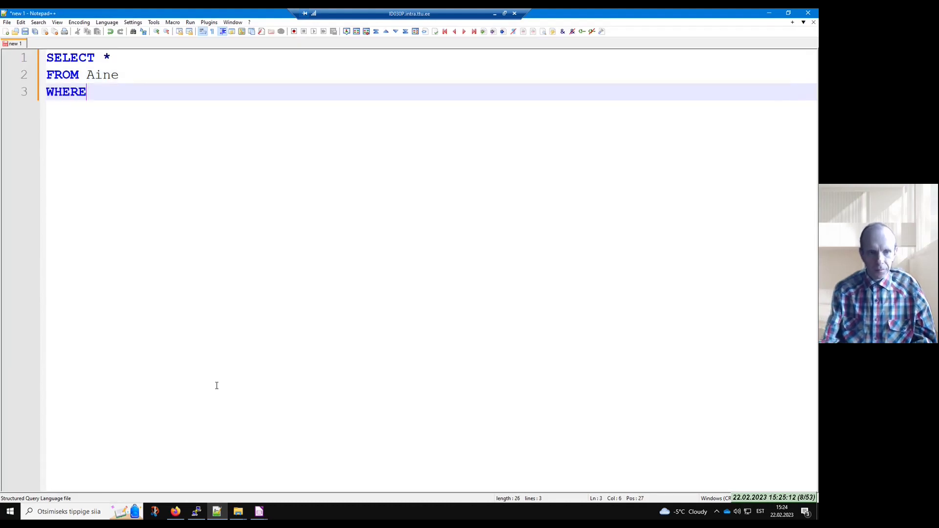
text(punkte)
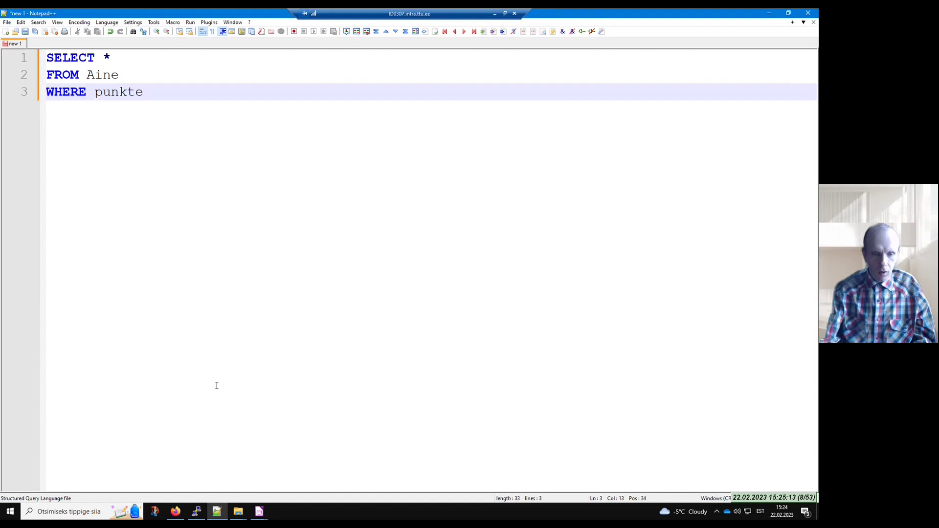
text(>2)
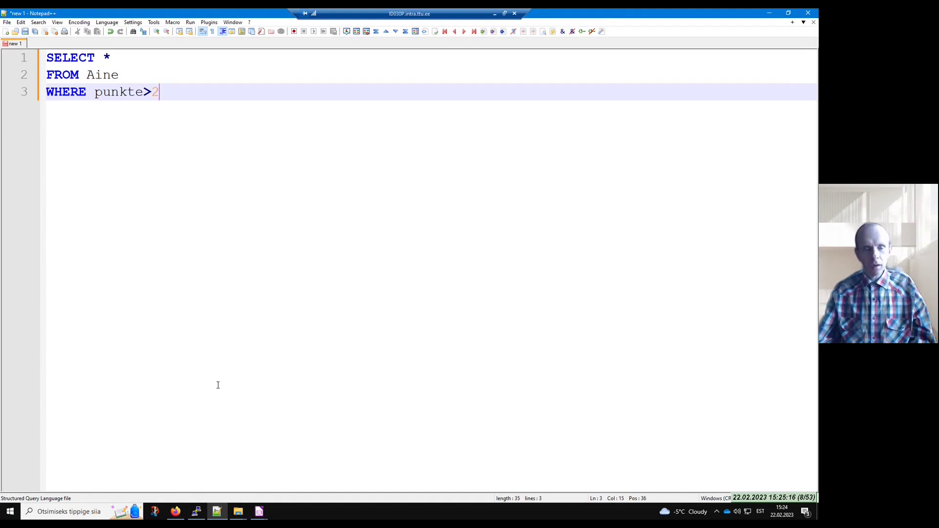
key(ctrl+a)
key(ctrl+c)
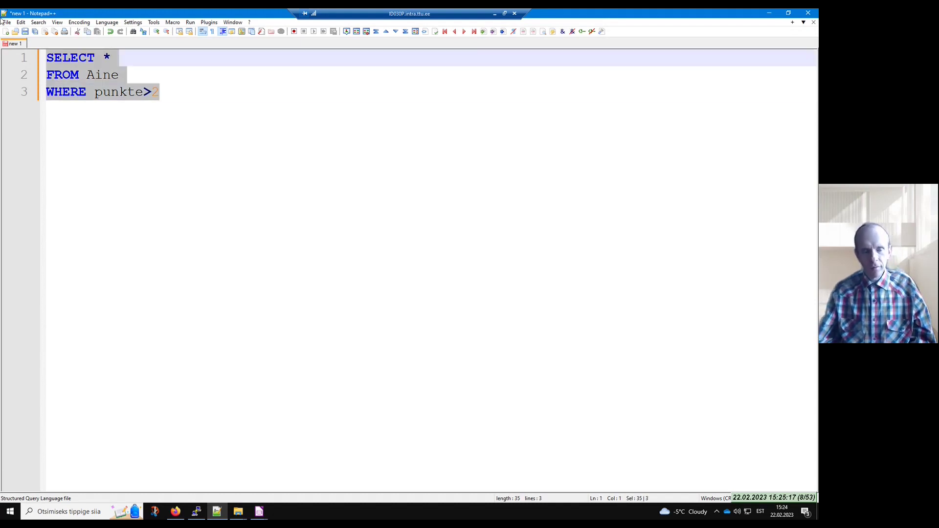
Switch to the main LibreOffice Base window and try to run the copied query in the SQL command dialog with select output shown, closing the dialog
click(263, 512)
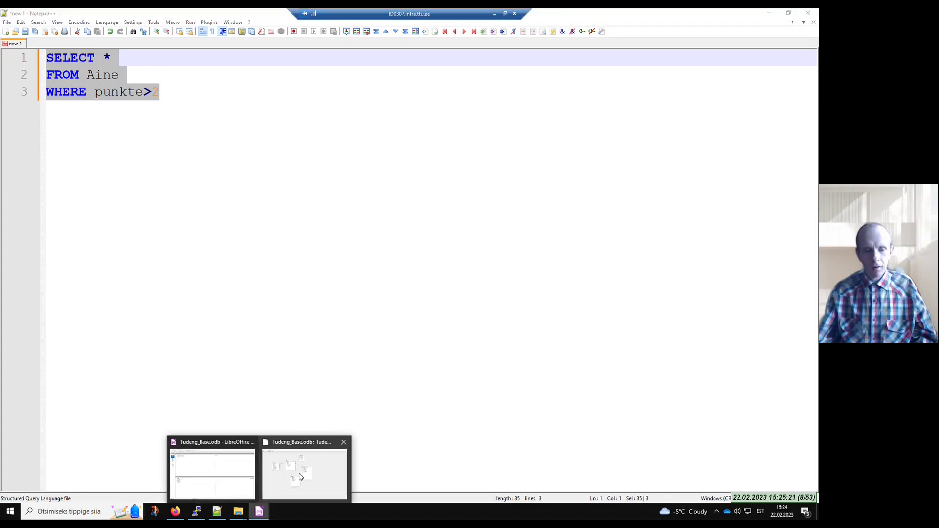
click(244, 478)
click(114, 23)
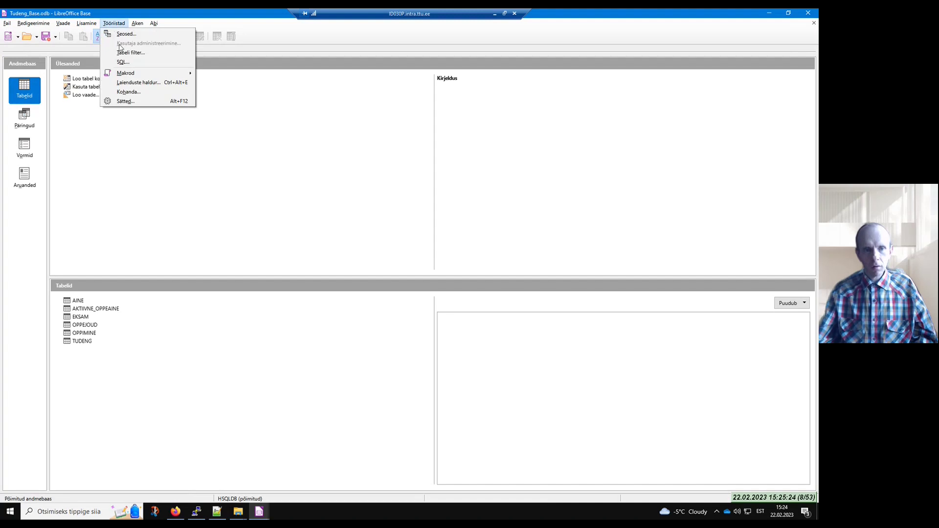
click(128, 63)
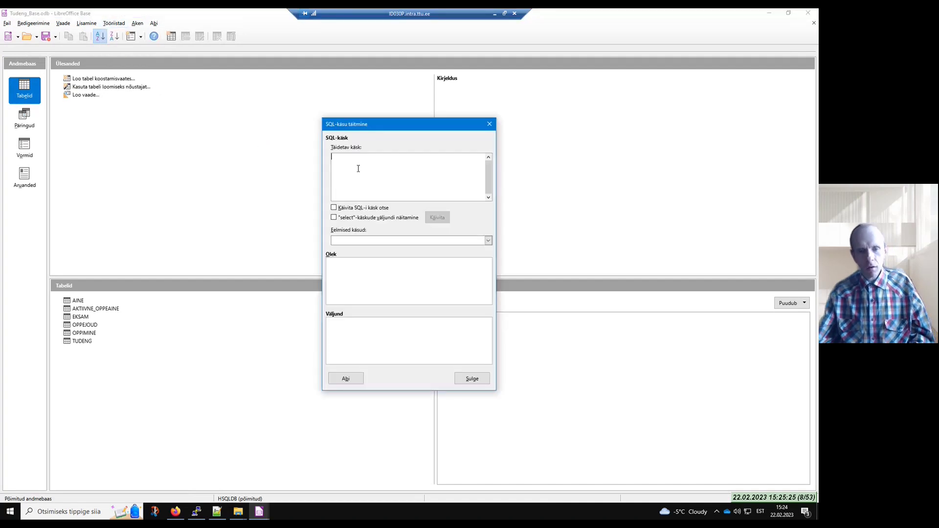
key(ctrl+v)
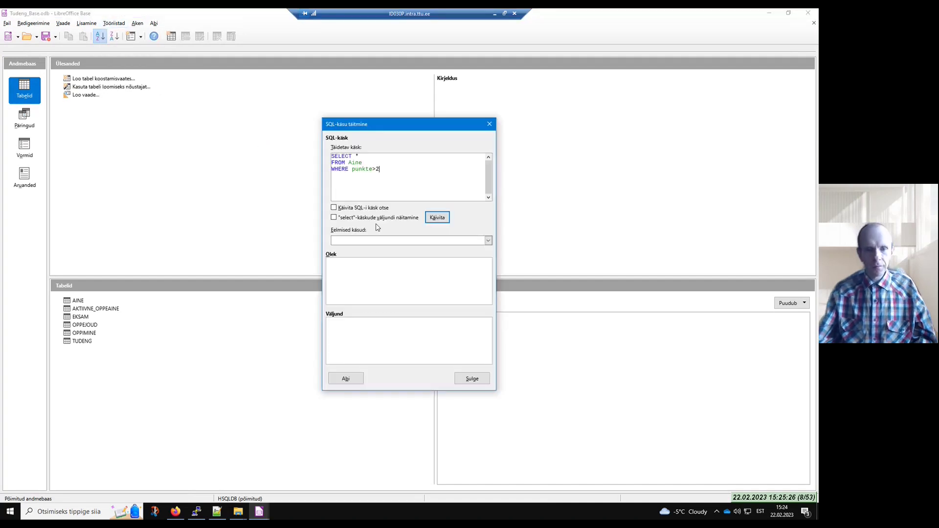
click(333, 218)
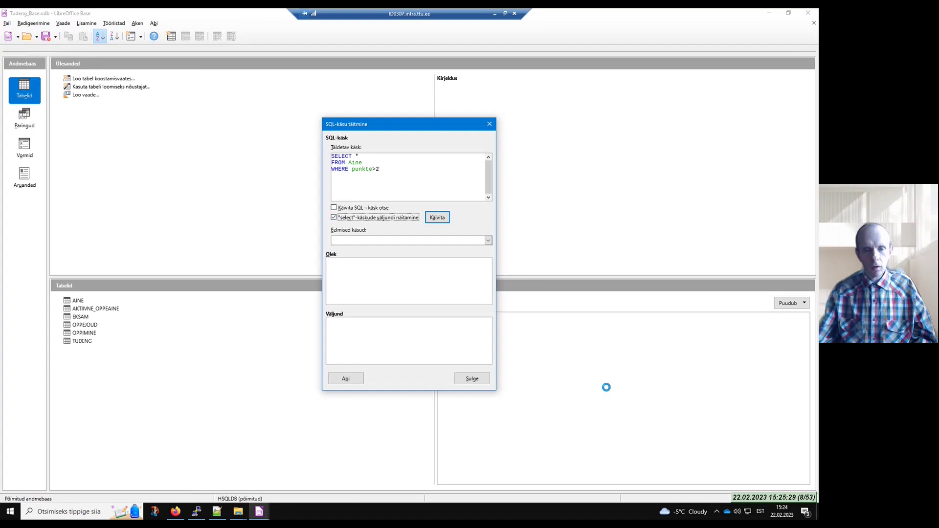
click(446, 218)
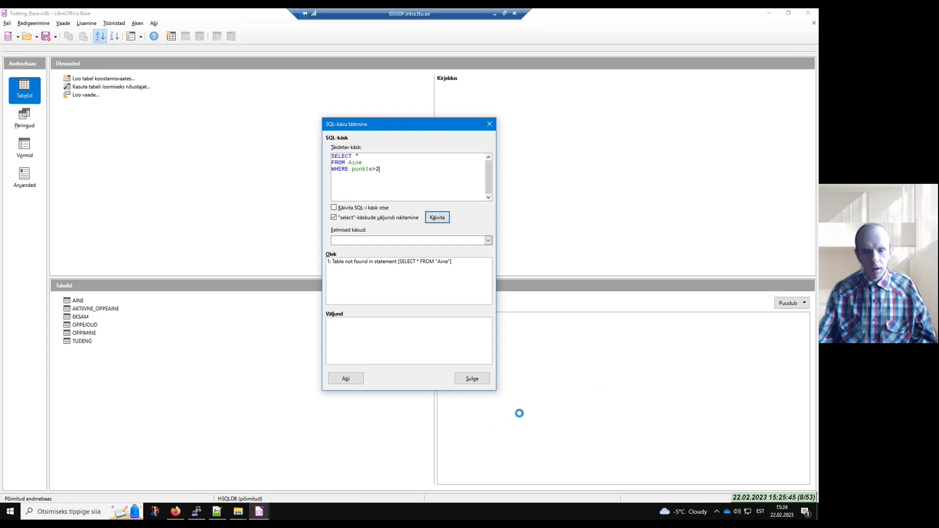
click(472, 378)
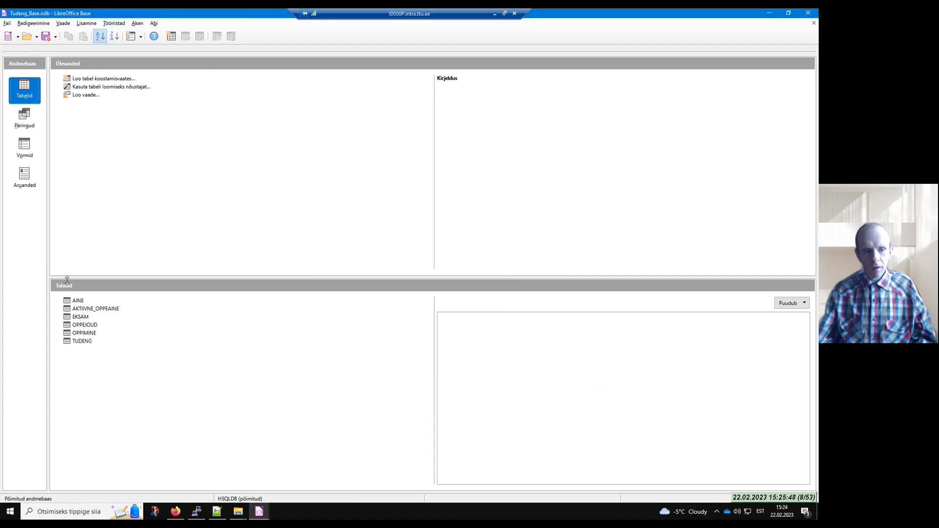
Open the AINE table to view its data, close it and switch back to the query in Notepad++
double_click(81, 309)
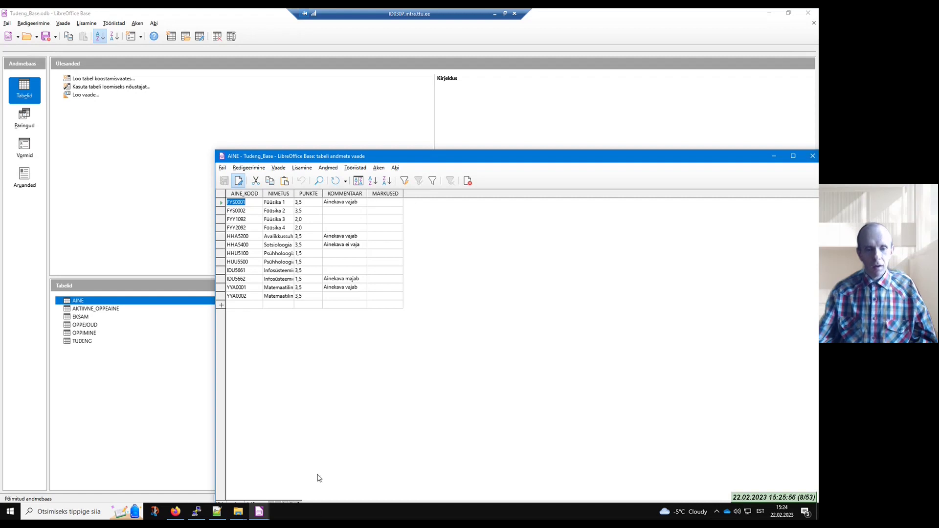
key(ctrl+w)
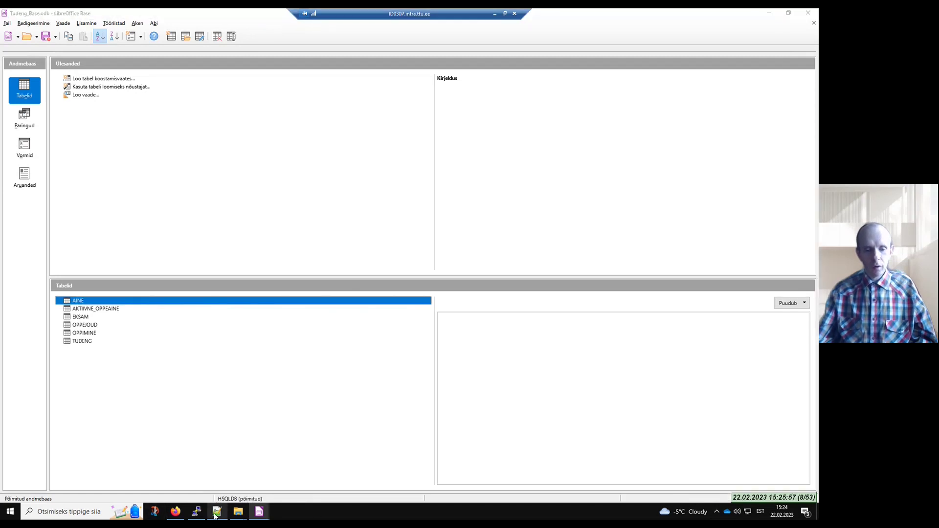
click(215, 514)
click(188, 181)
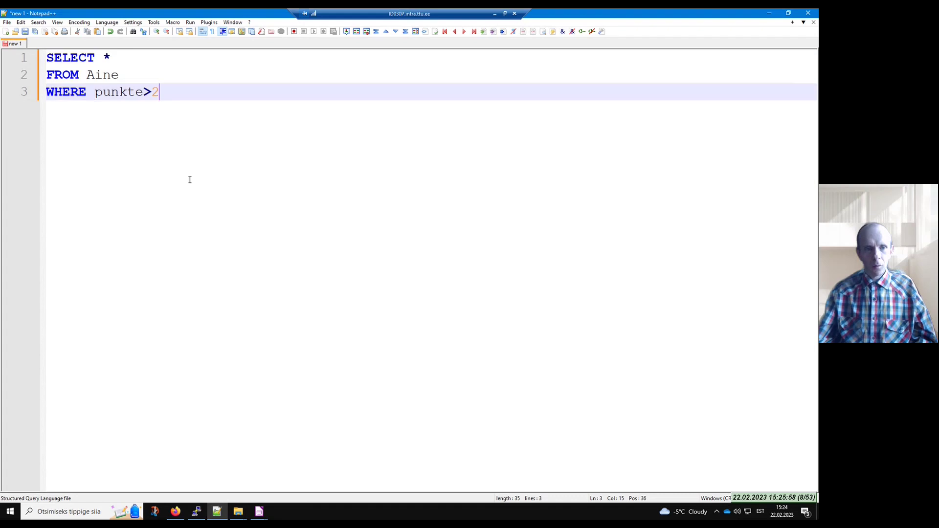
click(21, 22)
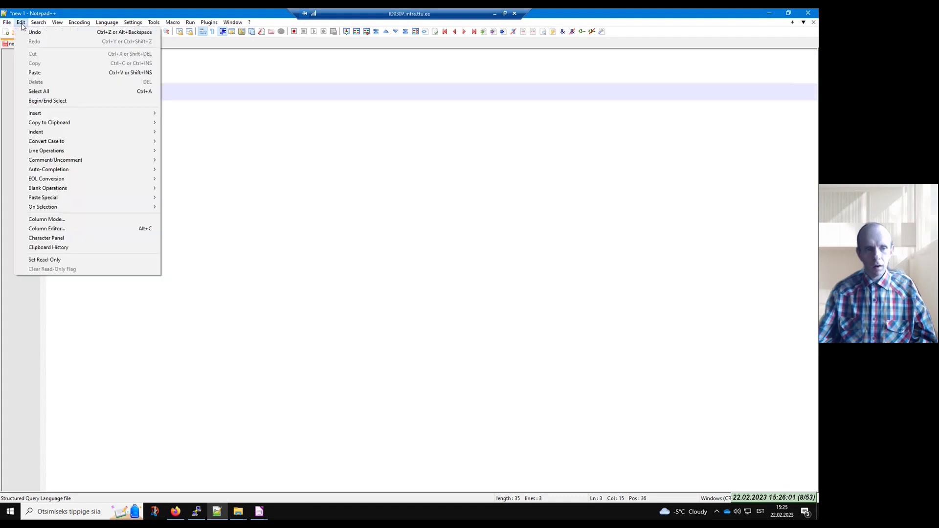
mouse_move(88, 146)
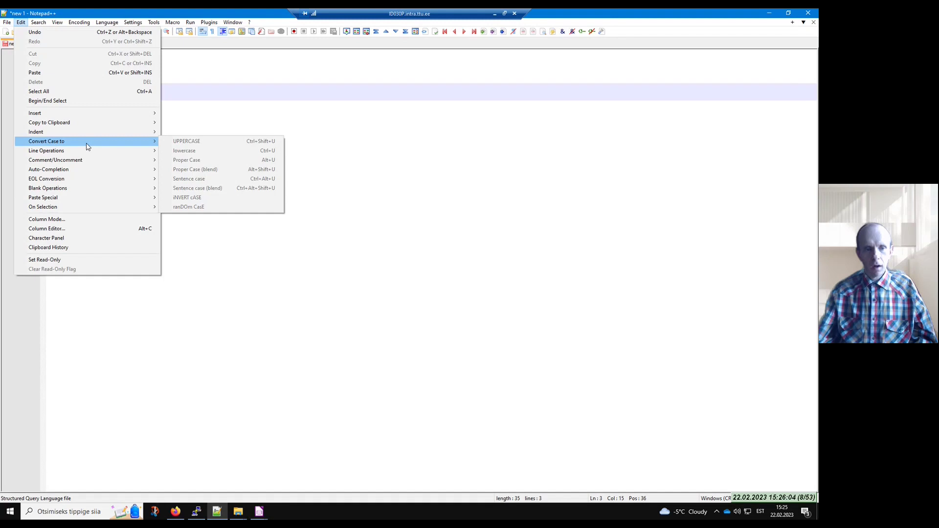
click(191, 119)
Convert the entire query text to UPPERCASE
key(ctrl+a)
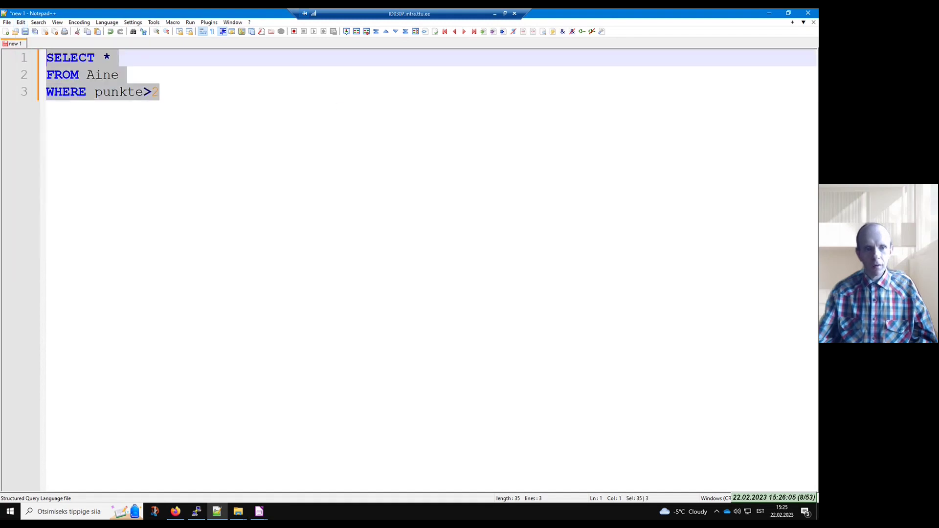
click(20, 23)
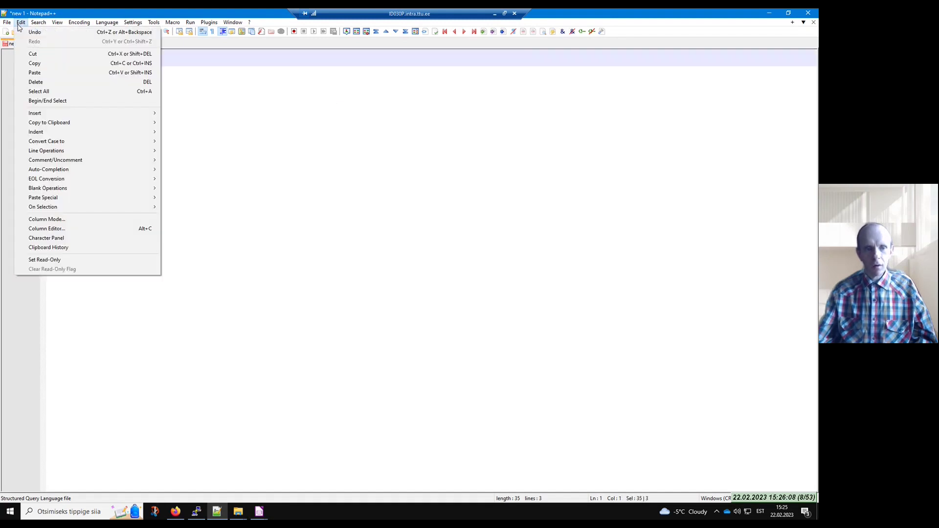
mouse_move(102, 143)
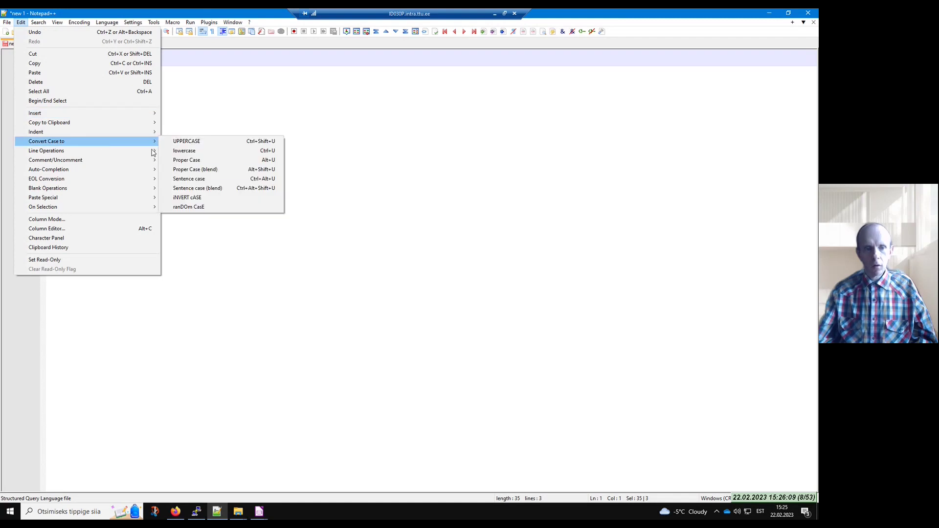
click(211, 141)
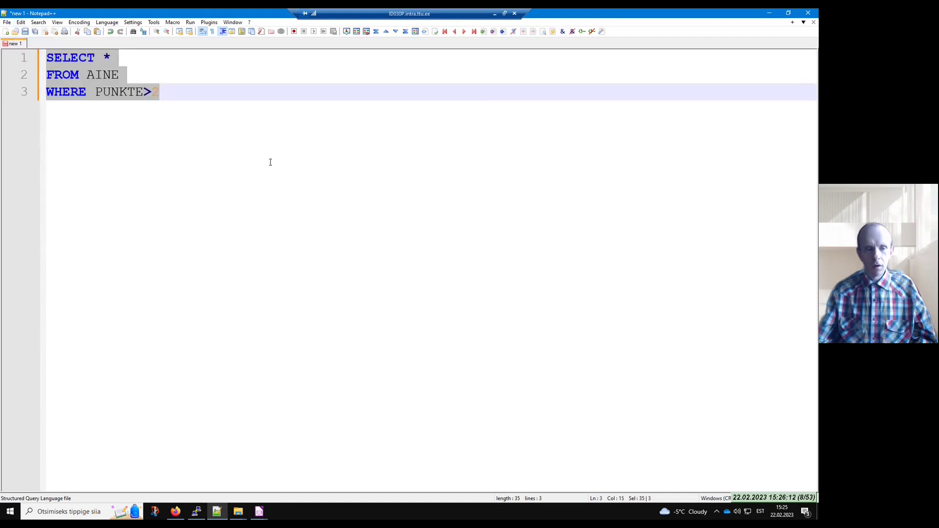
click(257, 142)
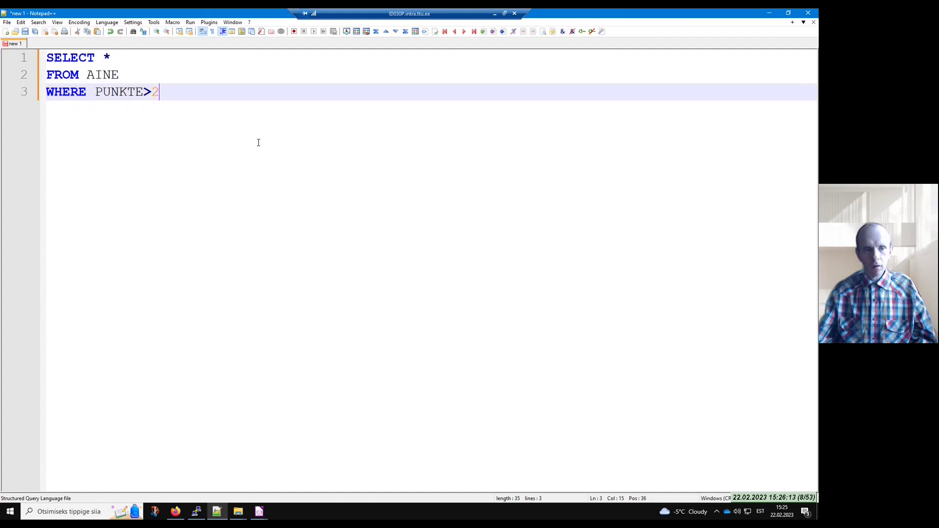
End the query with a semicolon and copy the whole query
text(;)
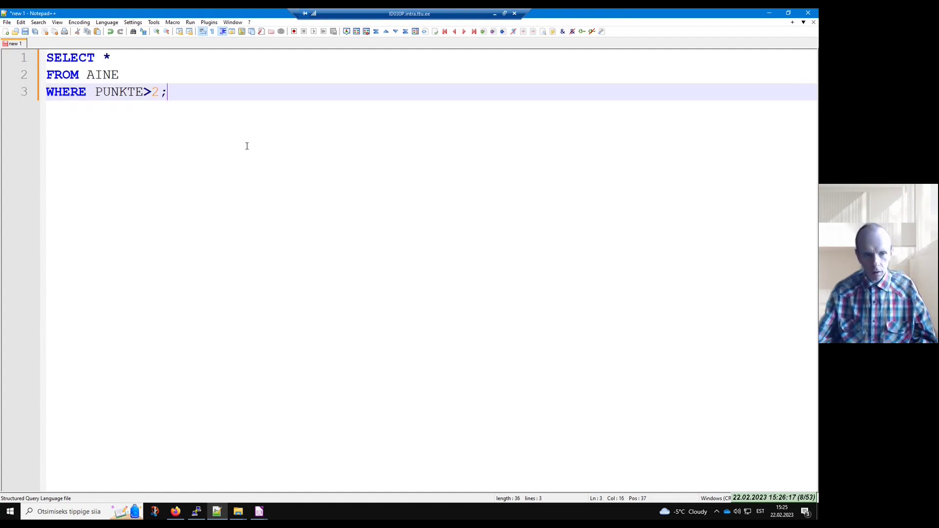
key(ctrl+a)
key(ctrl+c)
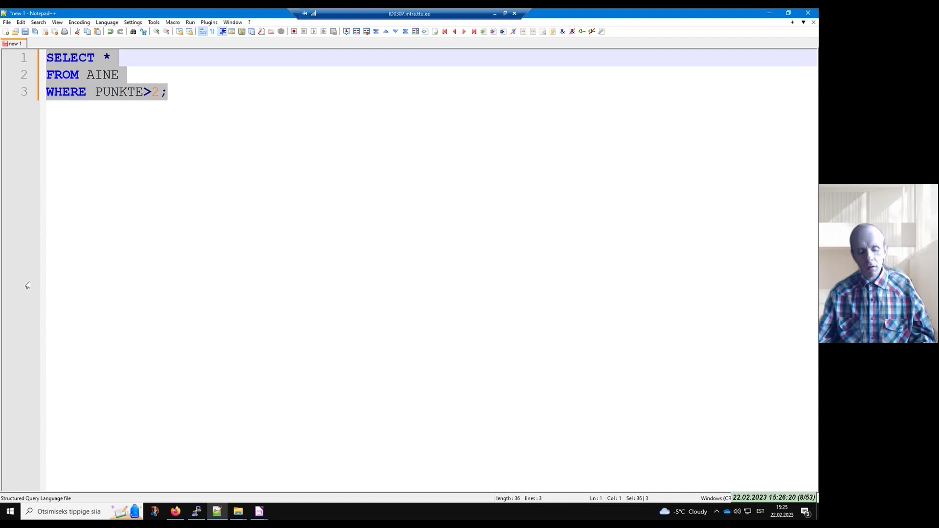
Return to LibreOffice Base, run the copied uppercase query in the SQL command dialog with select output shown, and review the returned rows
click(769, 15)
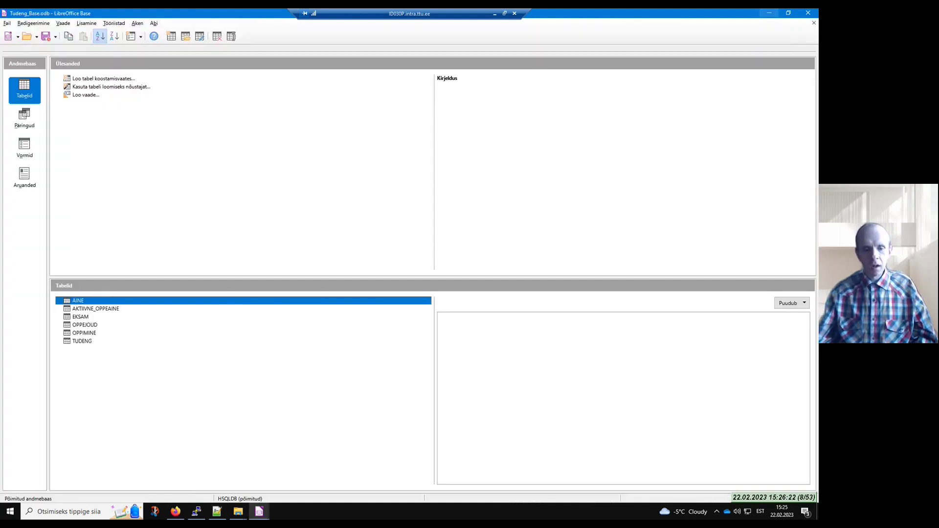
click(114, 26)
click(120, 61)
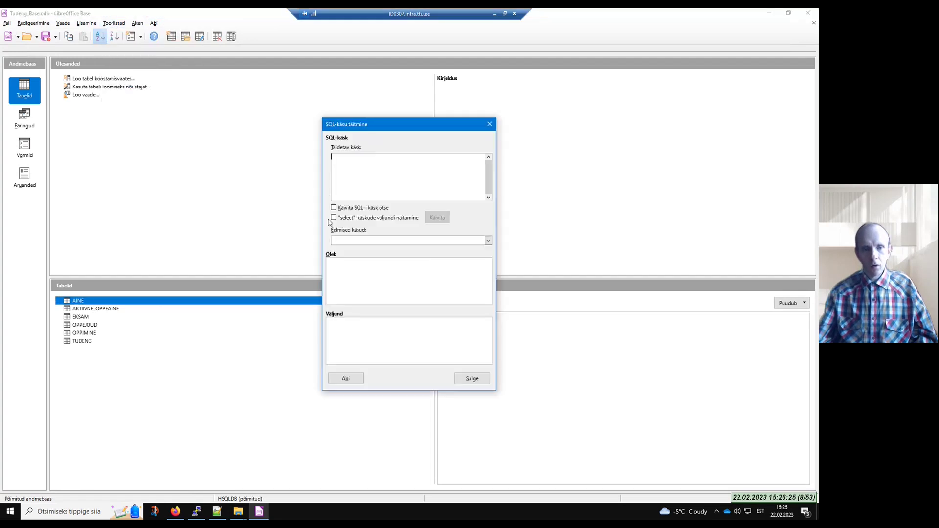
key(ctrl+v)
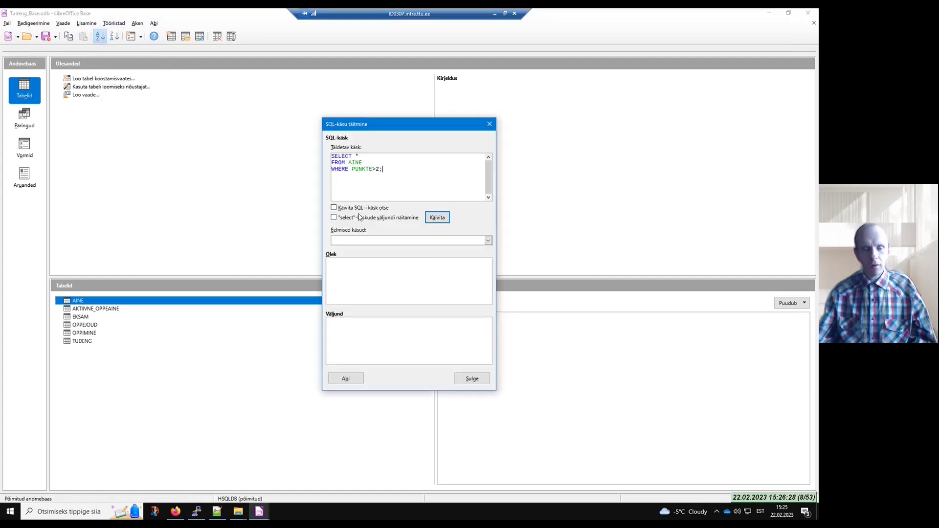
click(333, 217)
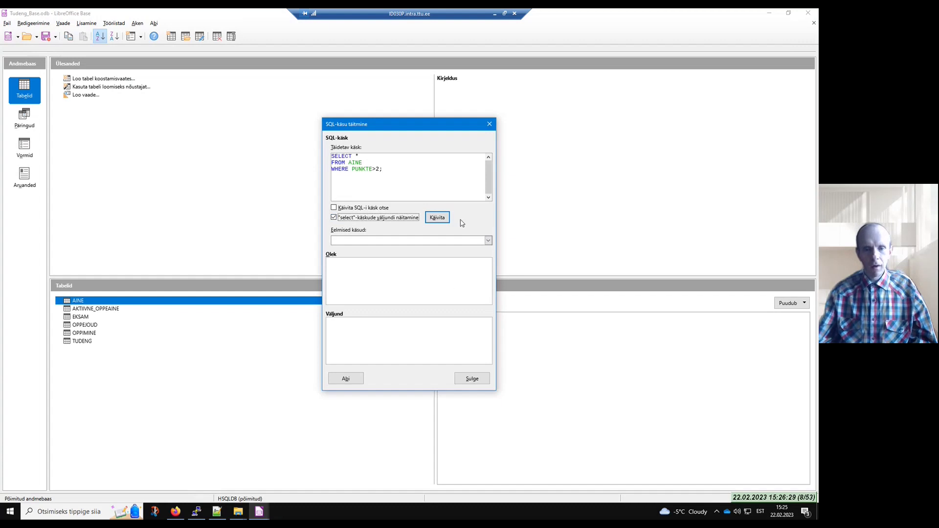
click(444, 222)
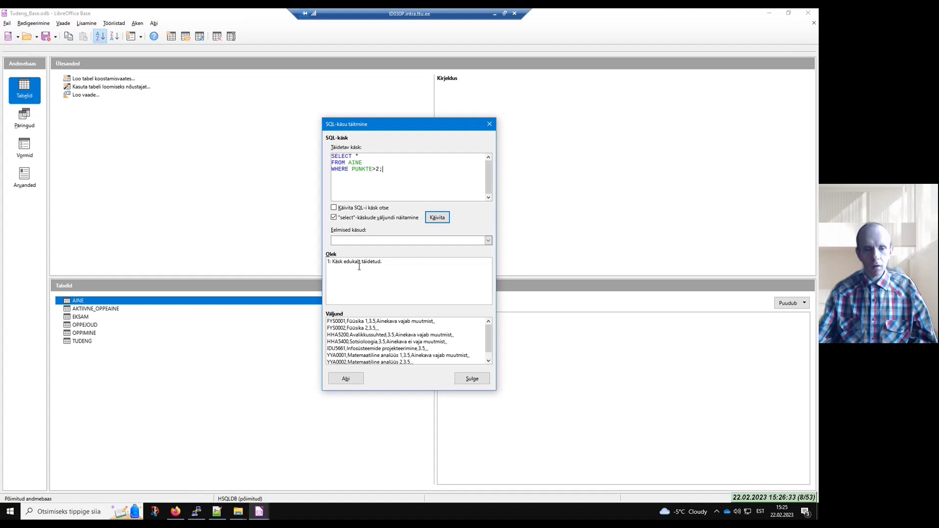
scroll(489, 342, down, 1)
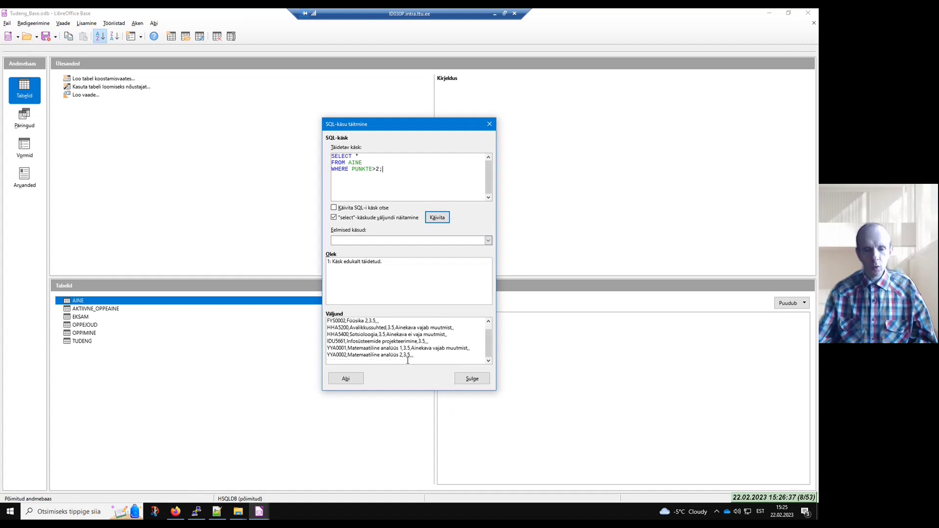
scroll(489, 343, up, 1)
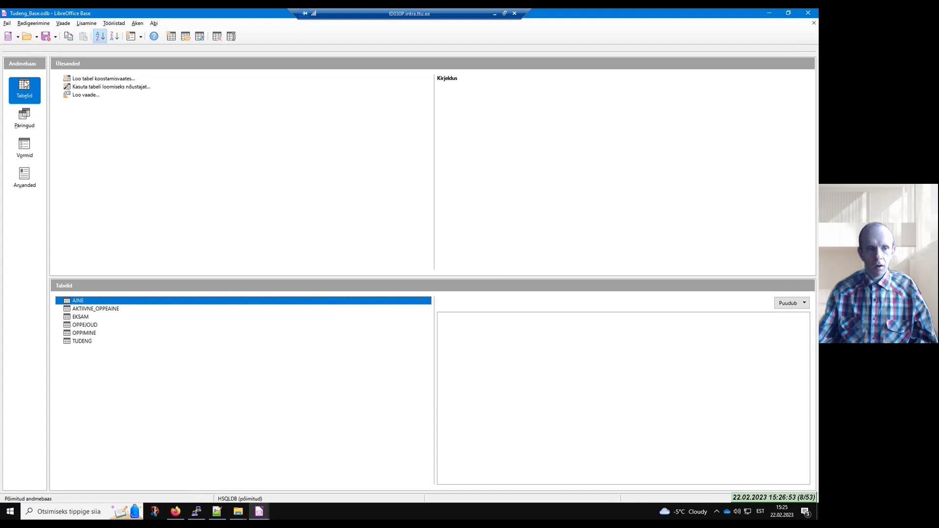
Show the database's queries section
click(29, 125)
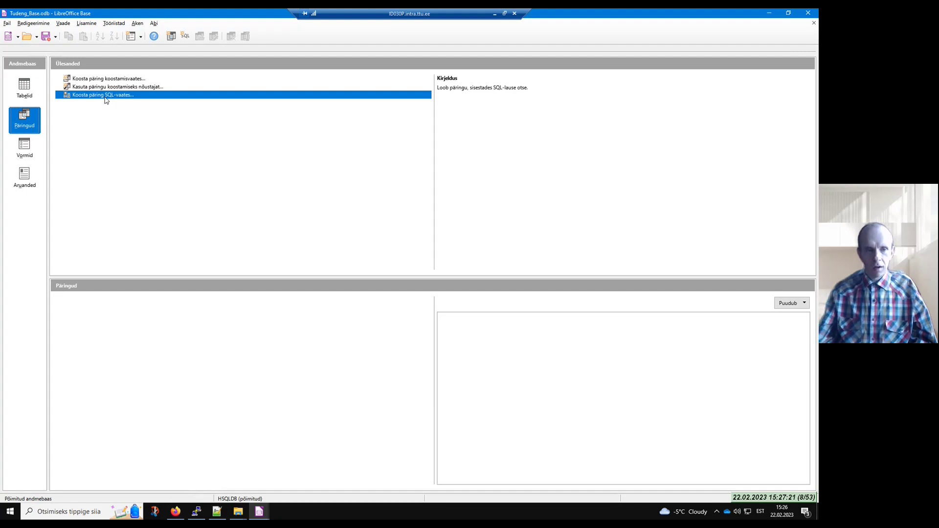
click(114, 23)
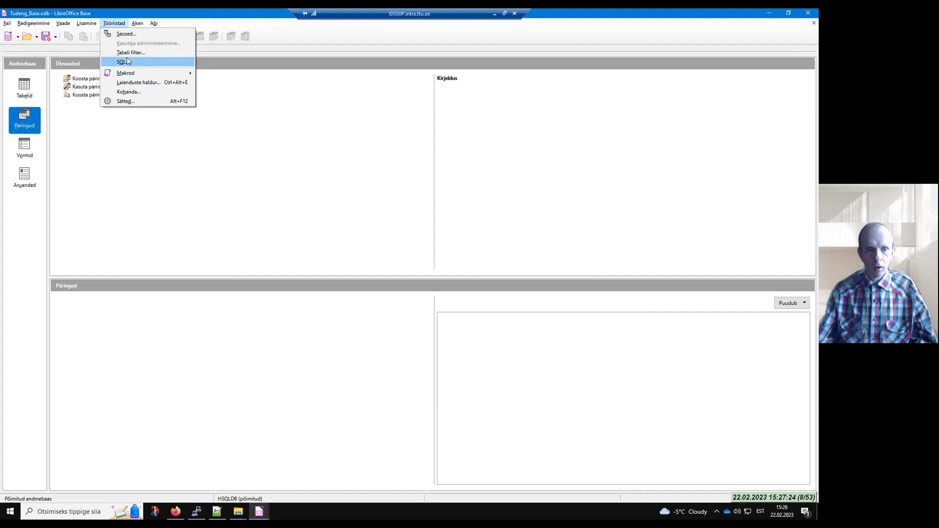
click(126, 61)
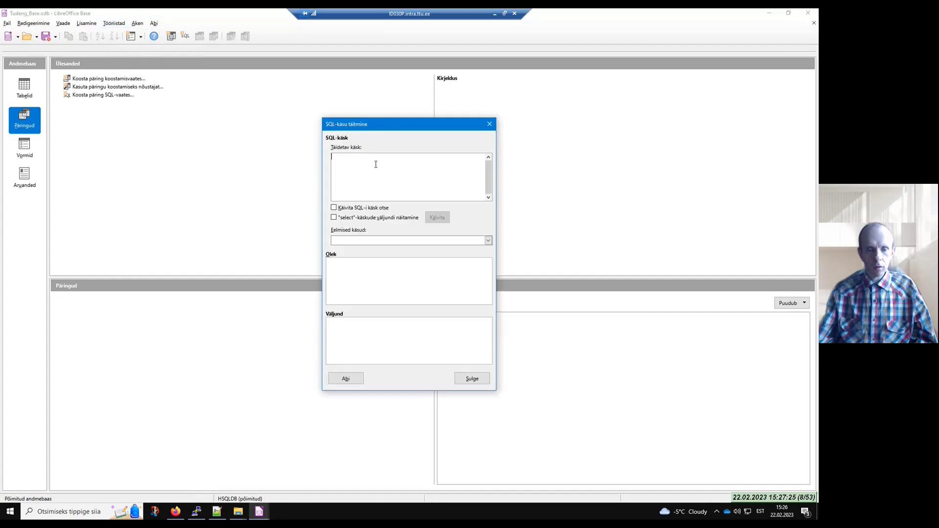
click(489, 123)
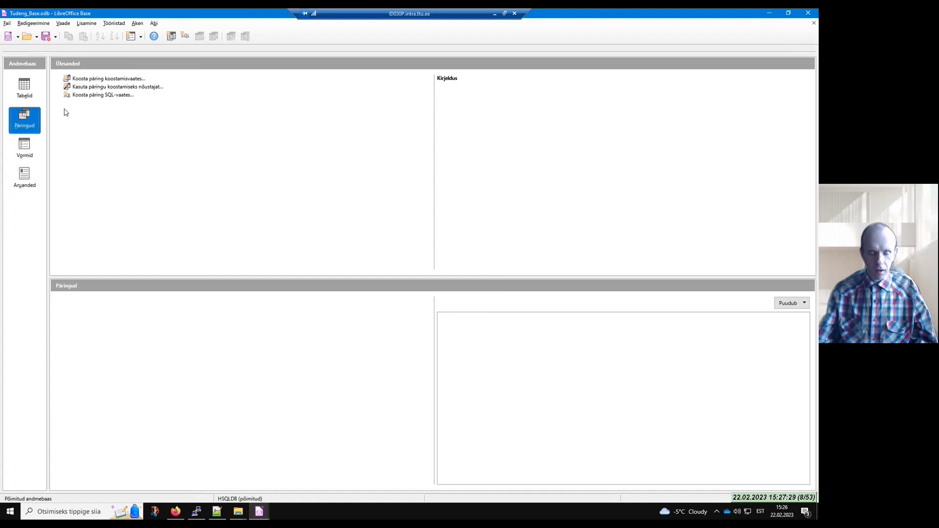
Create a new query in SQL view, paste the copied AINE query into it and run it
click(108, 97)
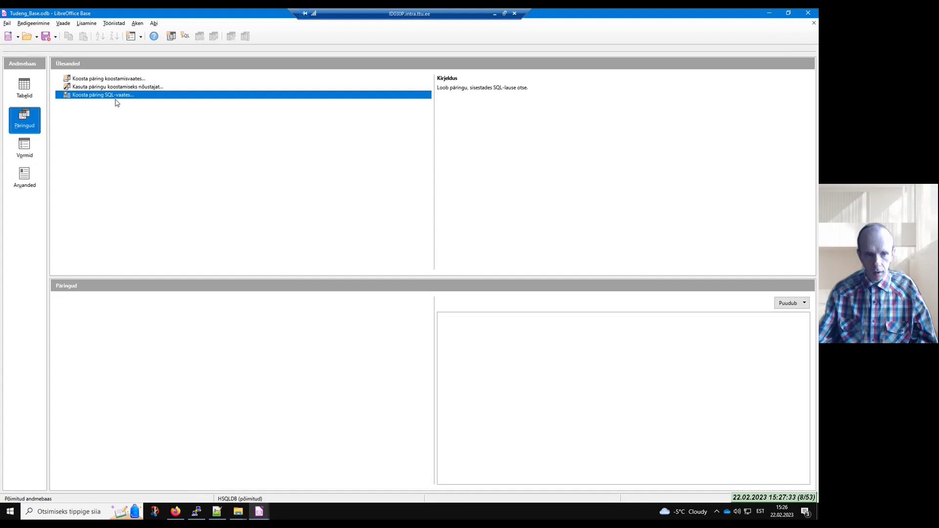
double_click(118, 98)
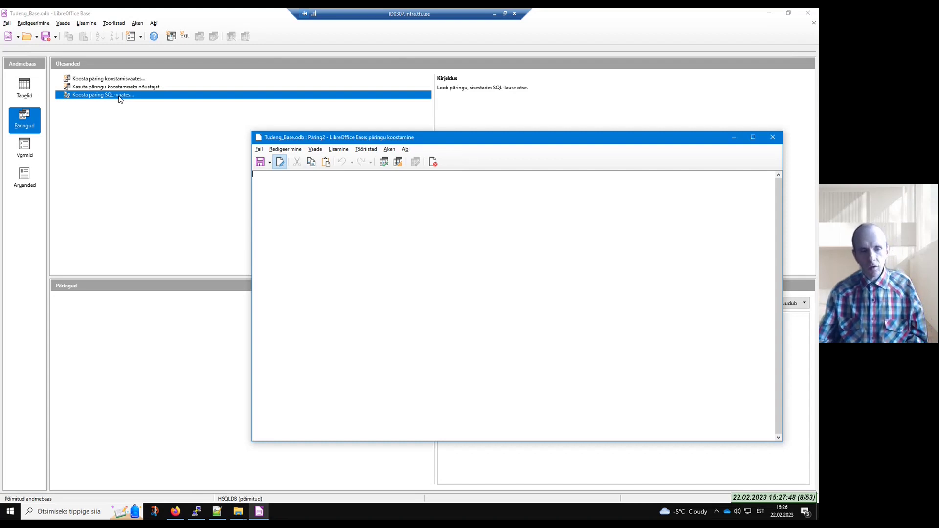
key(ctrl+v)
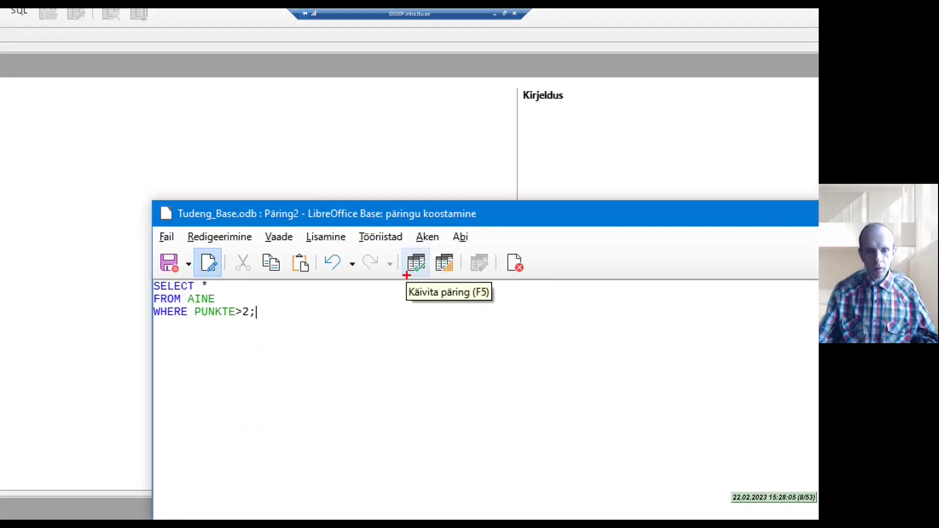
drag(406, 274, 426, 275)
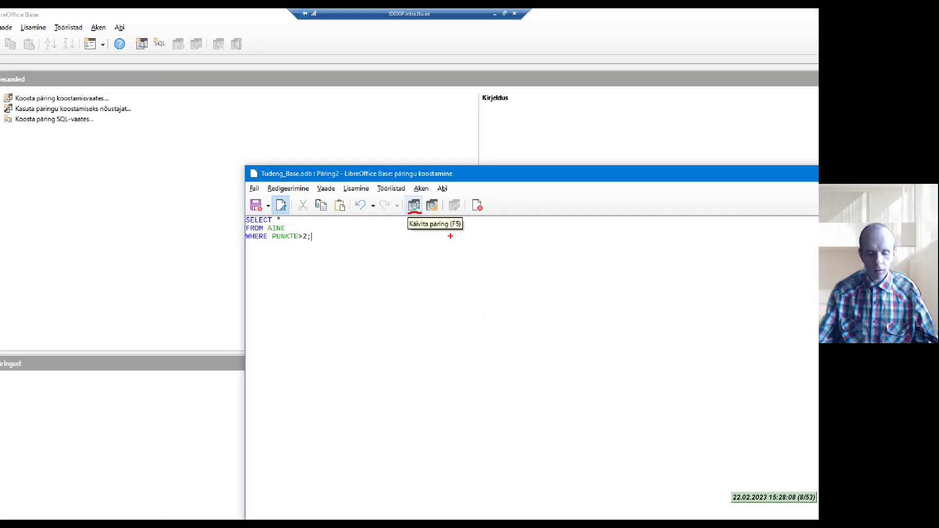
click(413, 205)
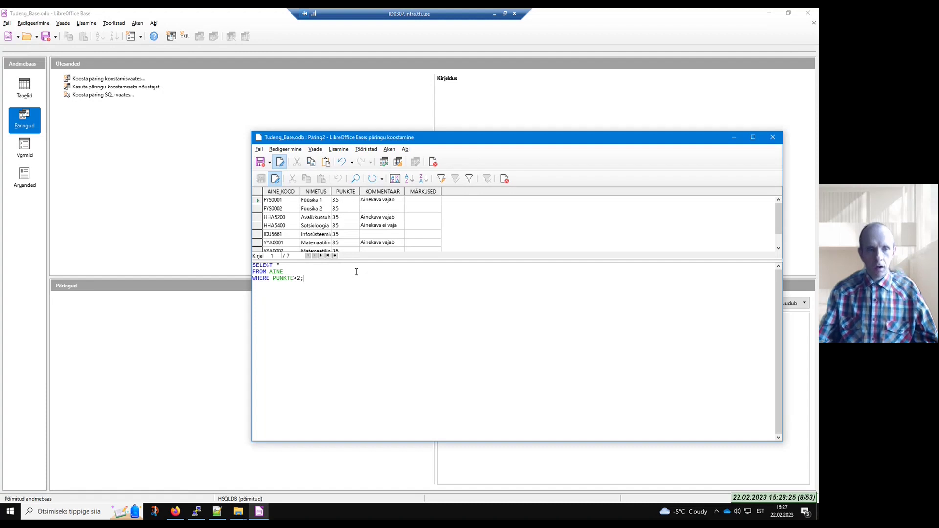
Switch the query to design view and enlarge the table area and window to see the AINE table and its criteria grid
click(366, 149)
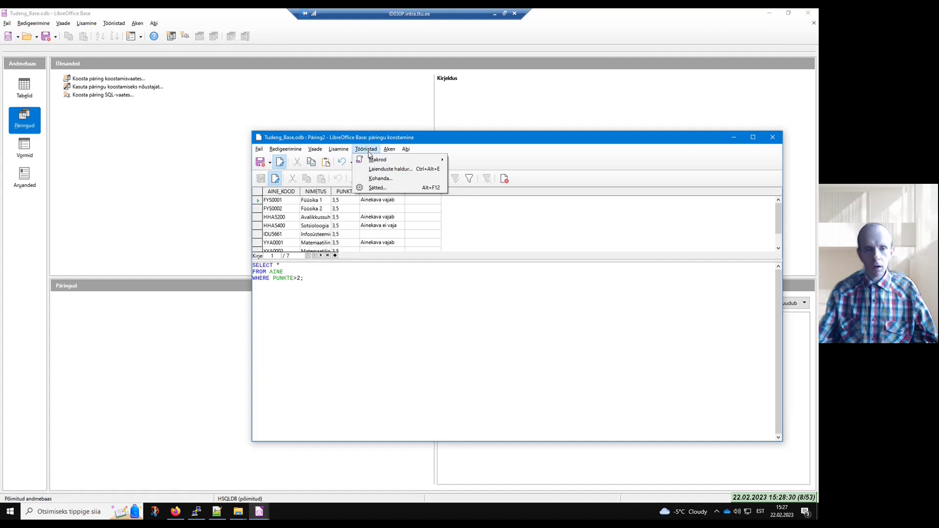
click(338, 278)
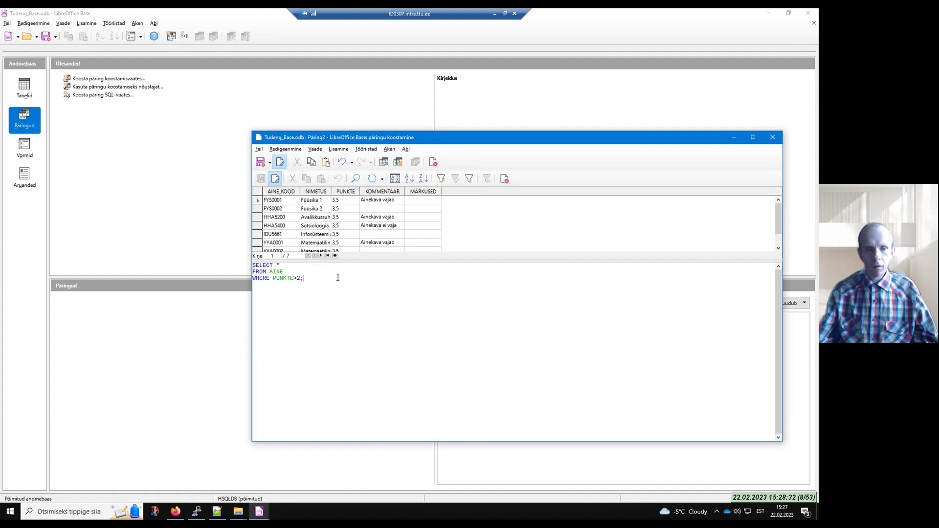
click(315, 150)
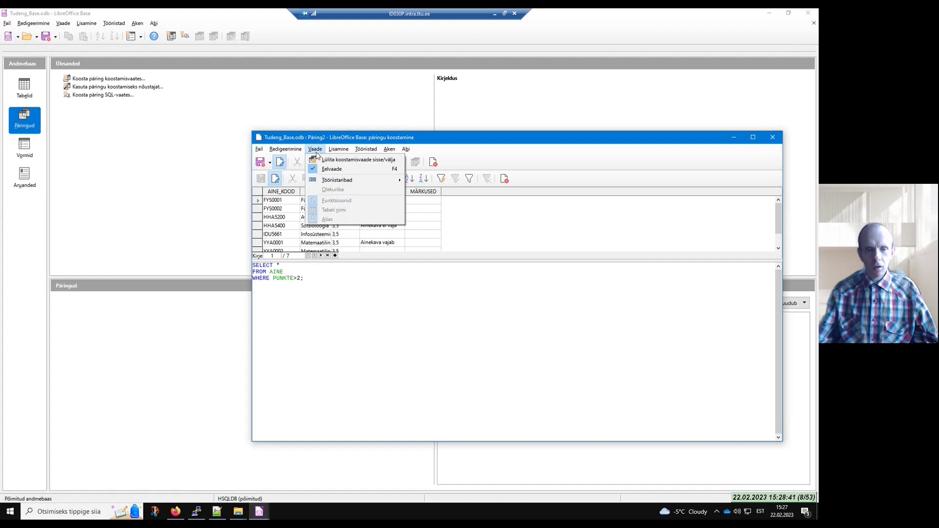
click(326, 160)
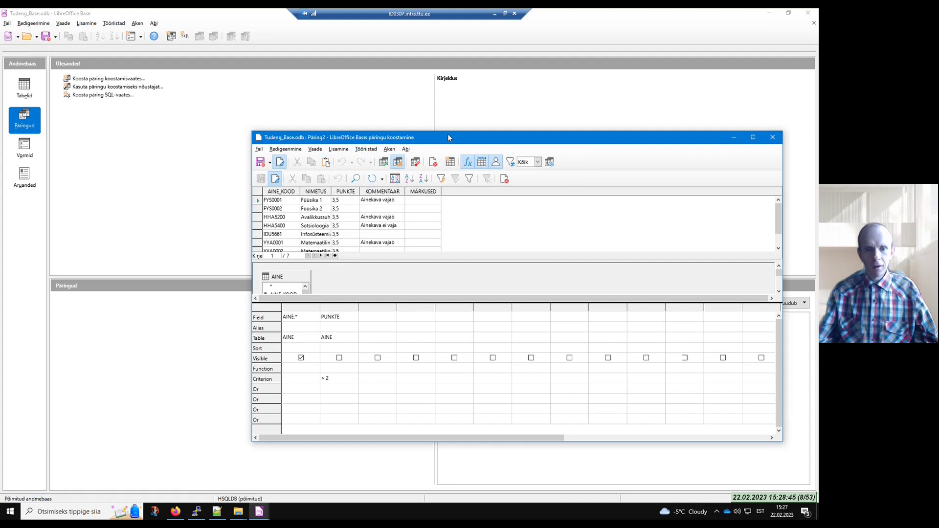
drag(441, 134, 441, 71)
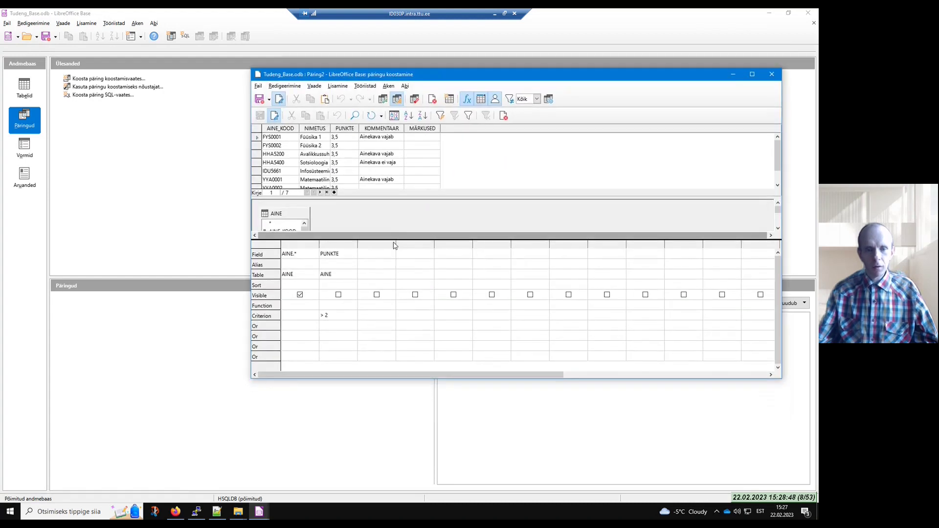
drag(395, 242, 393, 285)
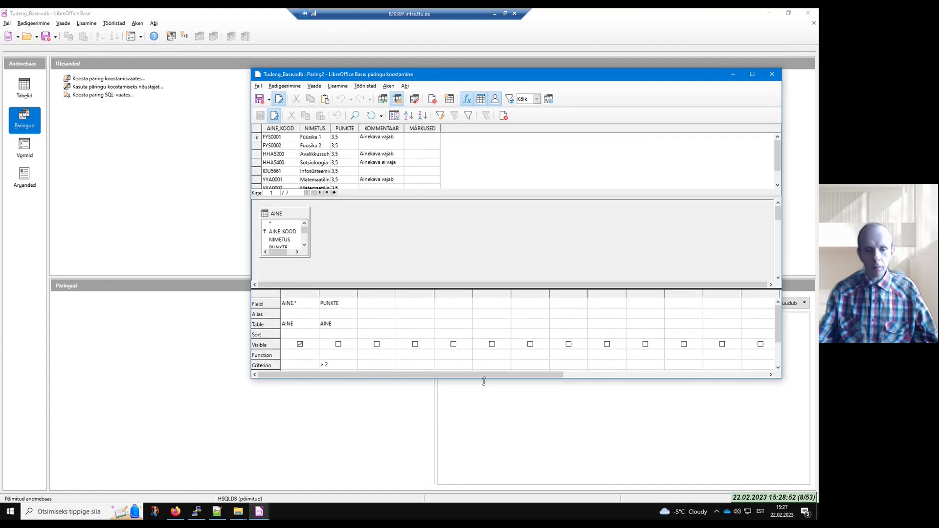
drag(484, 381, 486, 416)
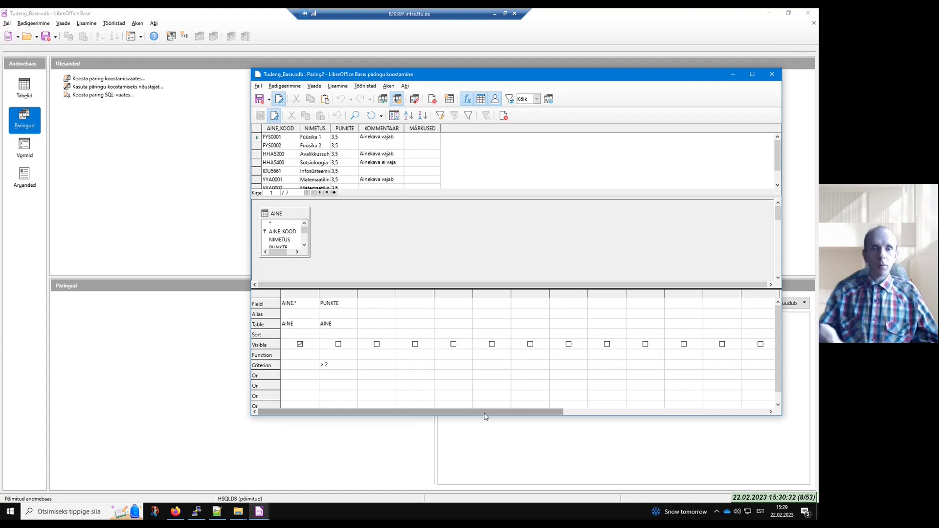
Switch the query from design view back to its SQL text
click(367, 86)
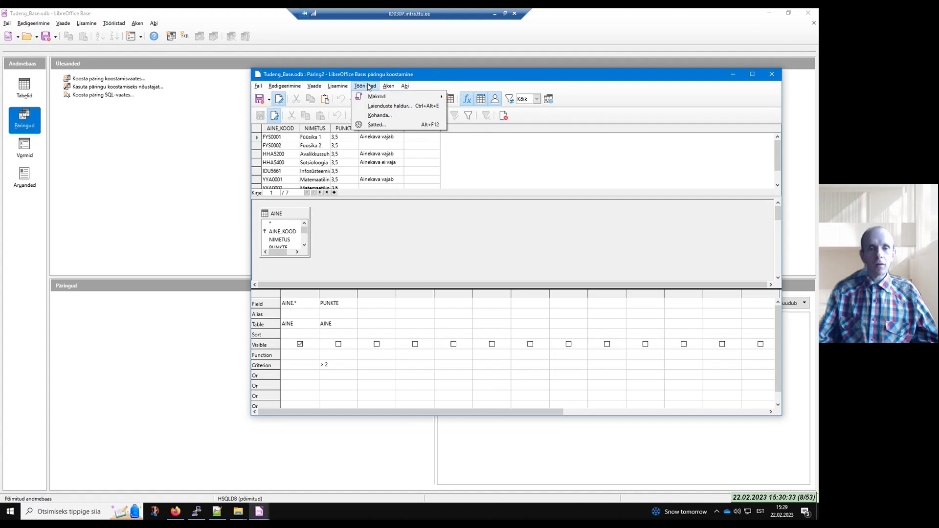
click(319, 271)
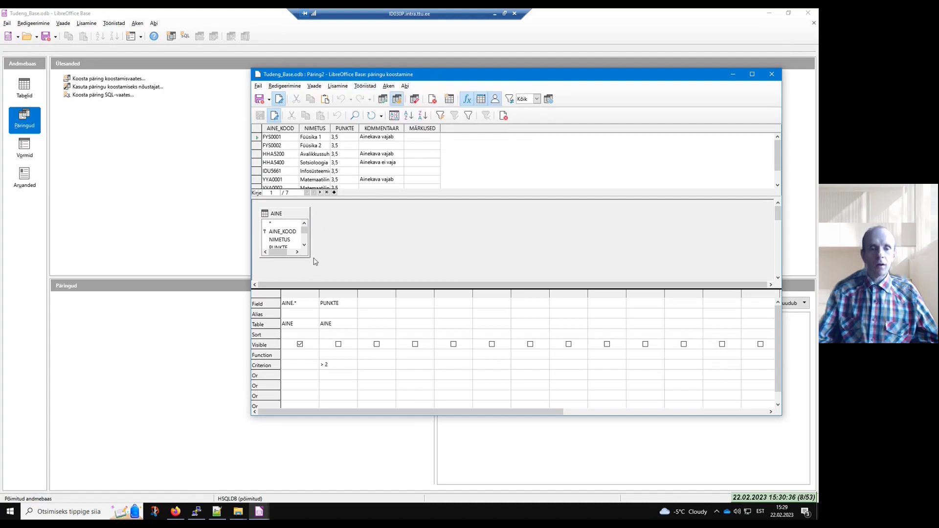
click(315, 87)
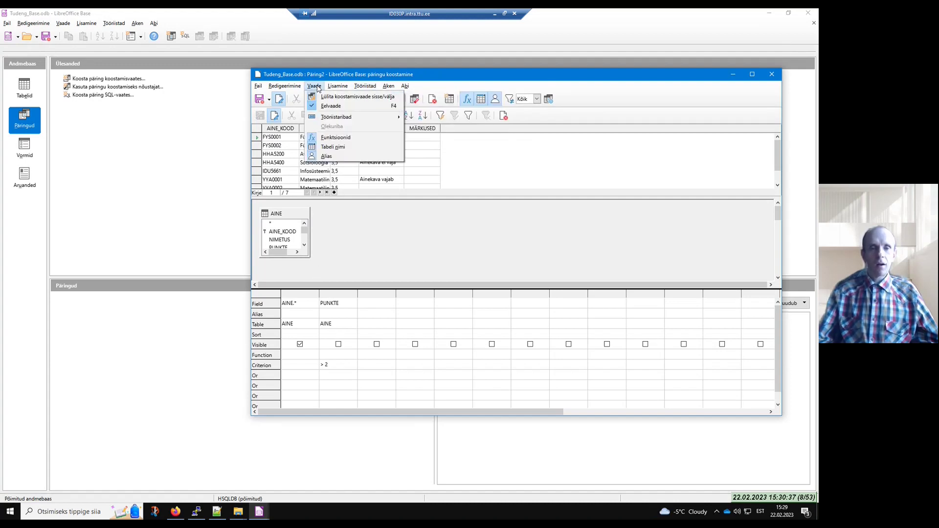
click(338, 97)
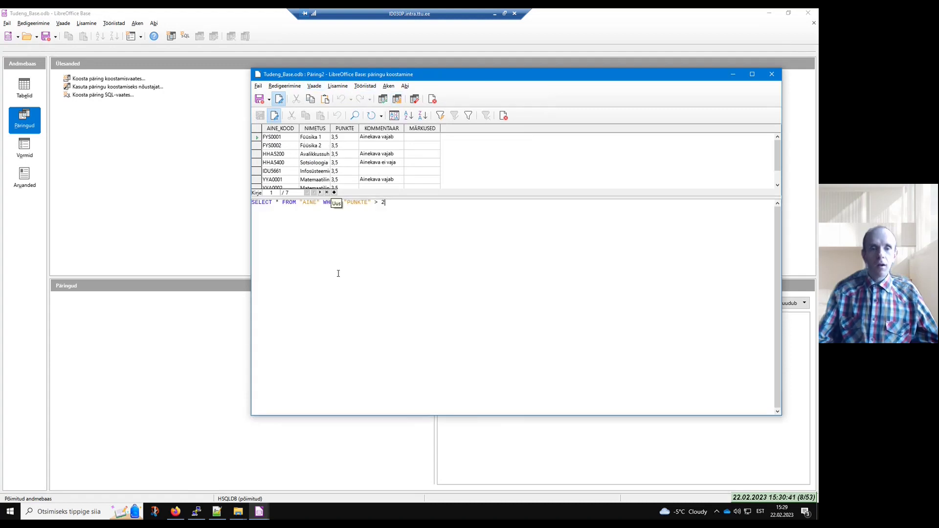
Save the query under the name Ained and close the query editor
click(259, 100)
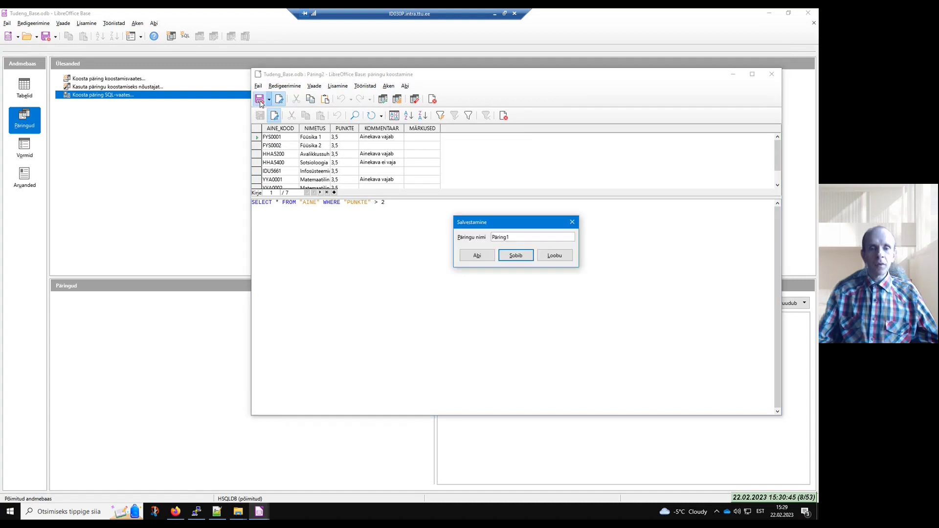
key(ctrl+a)
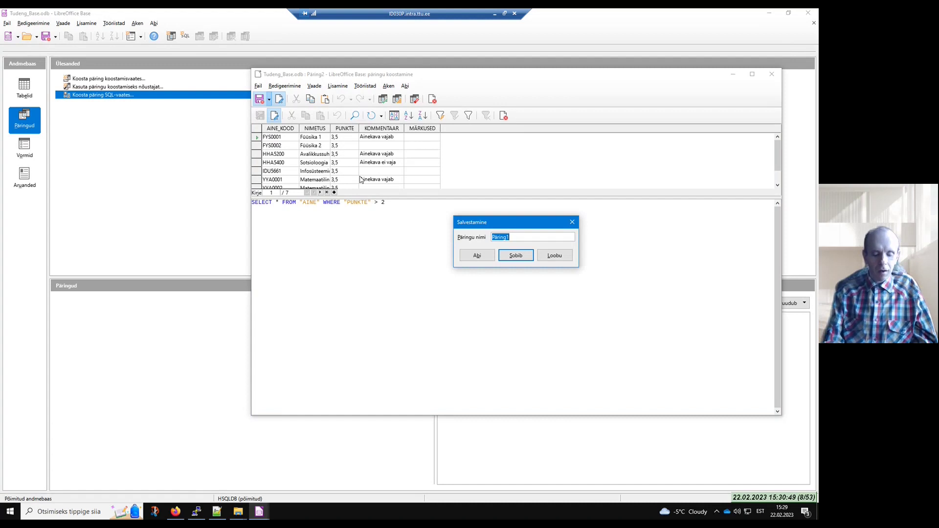
text(A)
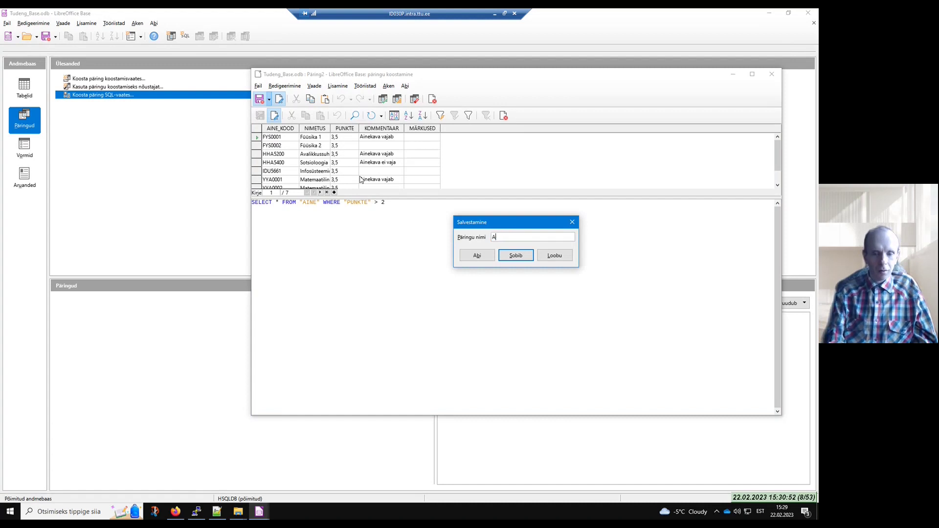
text(ined)
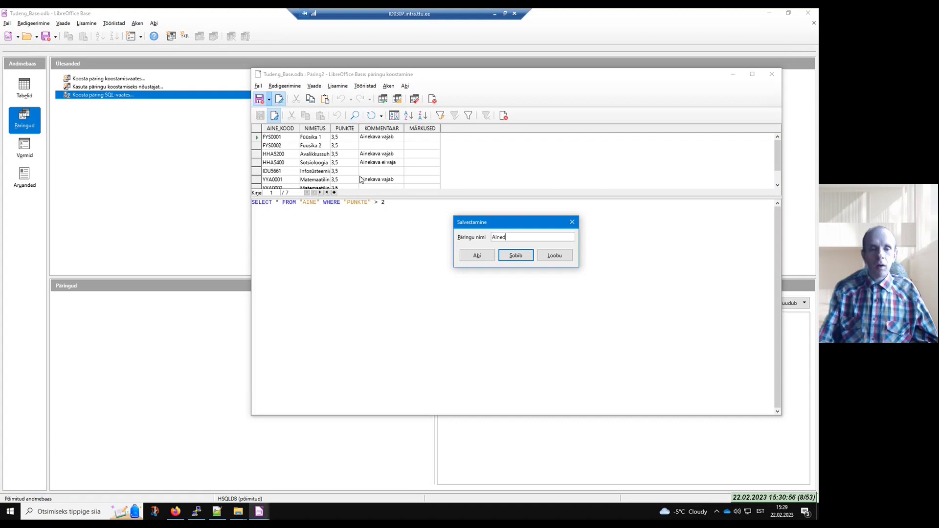
click(528, 258)
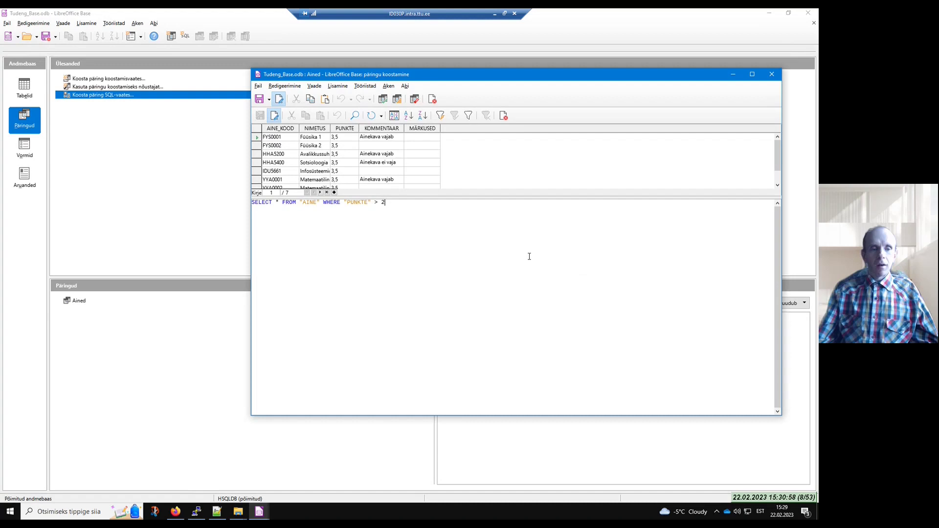
click(771, 74)
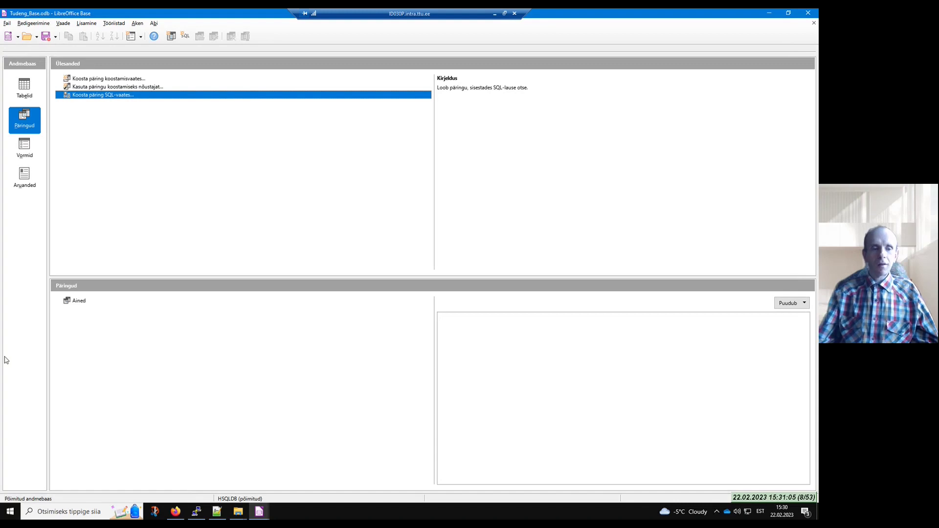
Open the saved Ained query to view its rows, and close it again
double_click(77, 302)
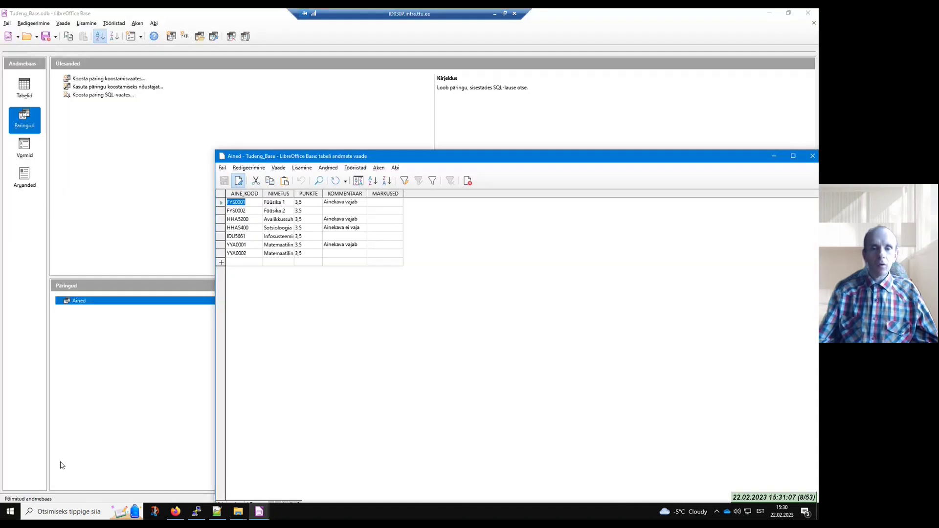
click(812, 157)
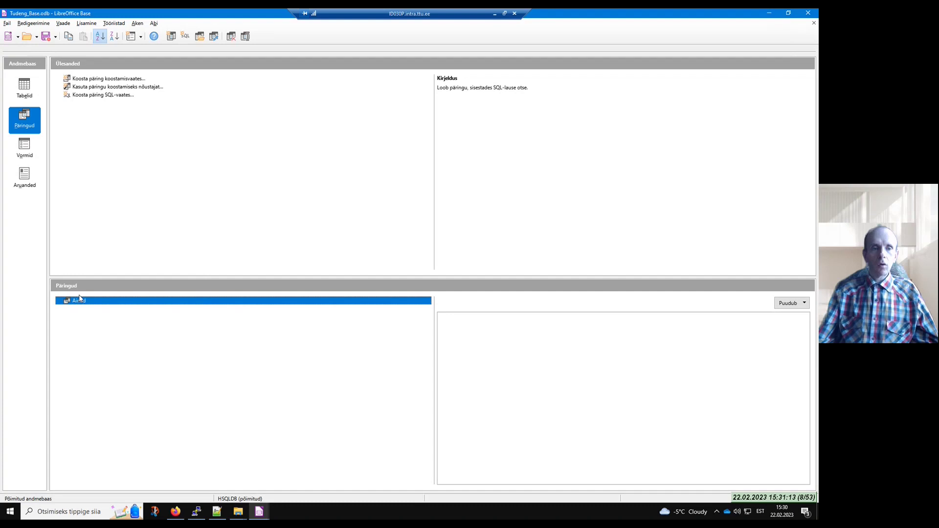
Create another query in SQL view with the text SELECT * FROM Ained and run it
click(119, 95)
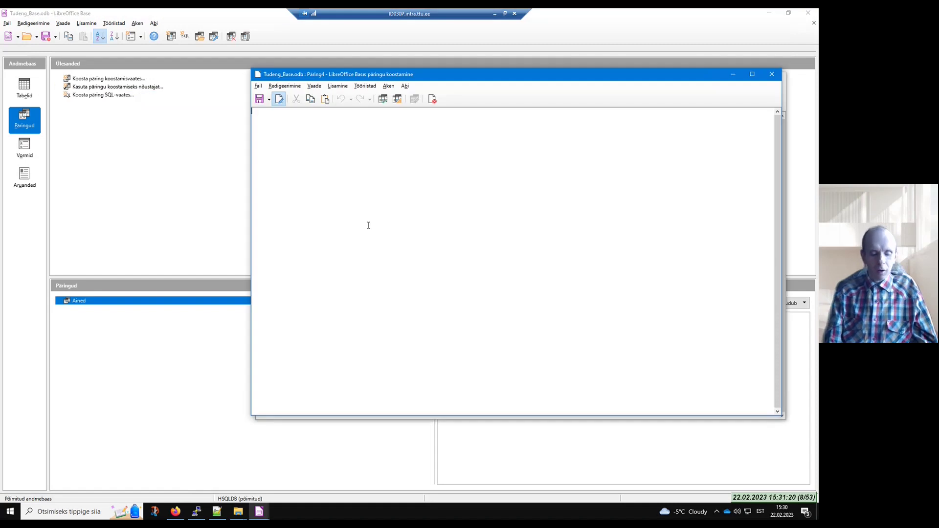
text(SELECT )
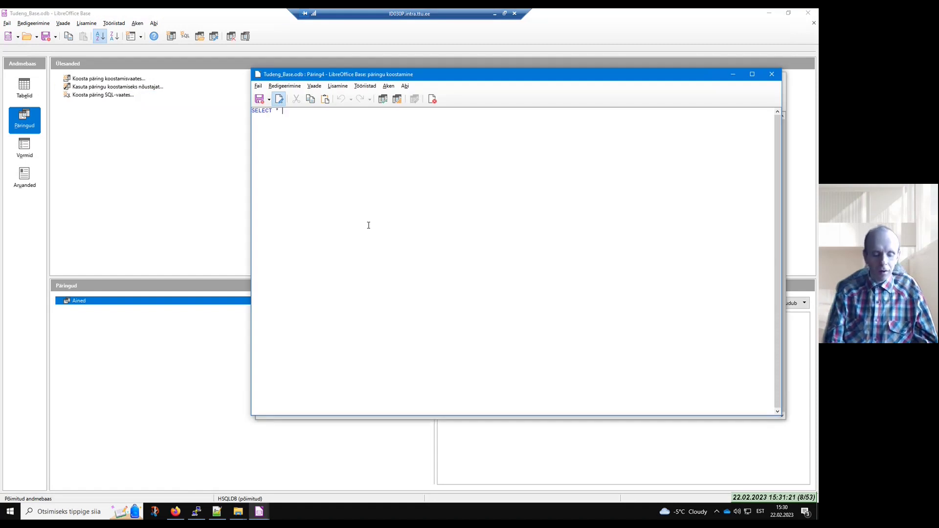
text(* FROM Ained)
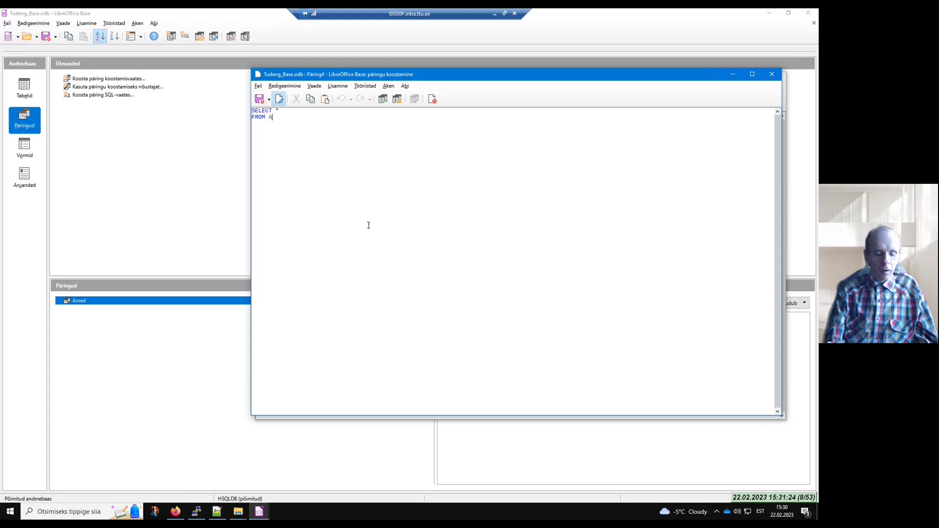
click(383, 101)
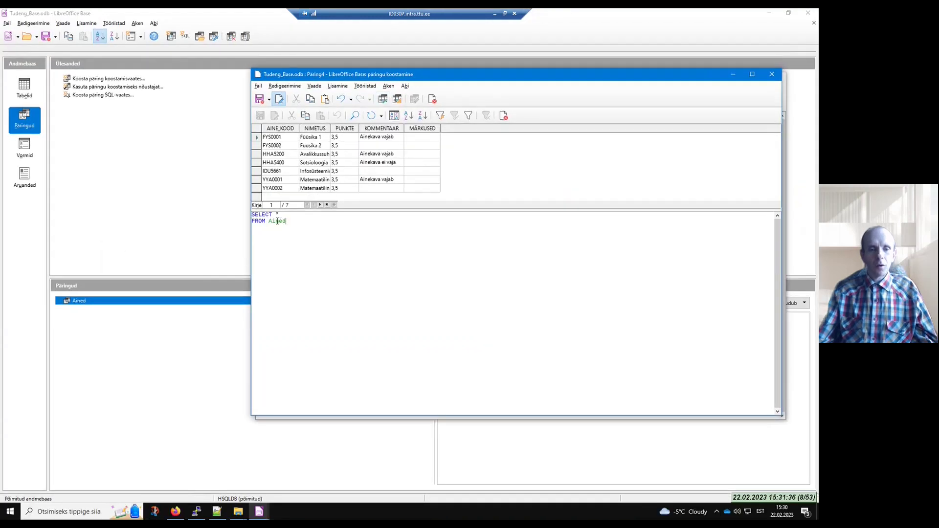
Change the source name in the query to uppercase AINED and run the query again
drag(274, 222, 295, 223)
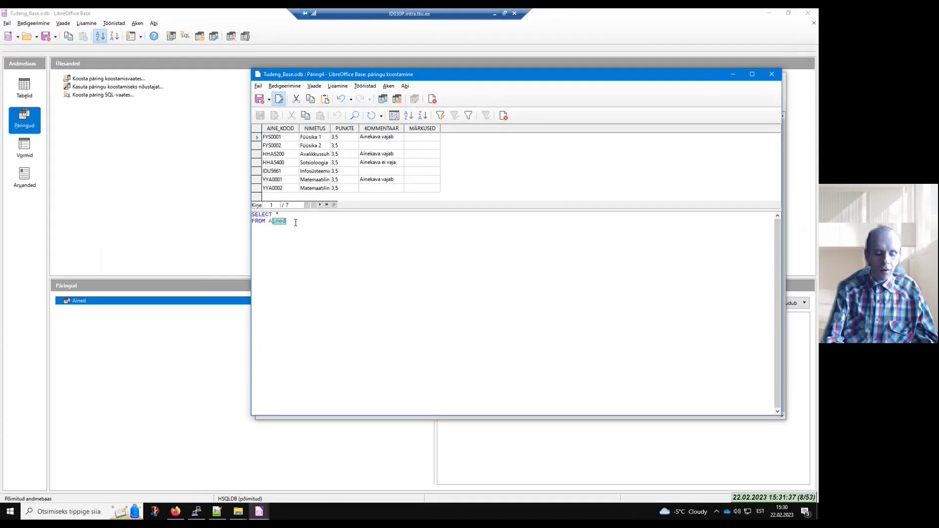
text(INED)
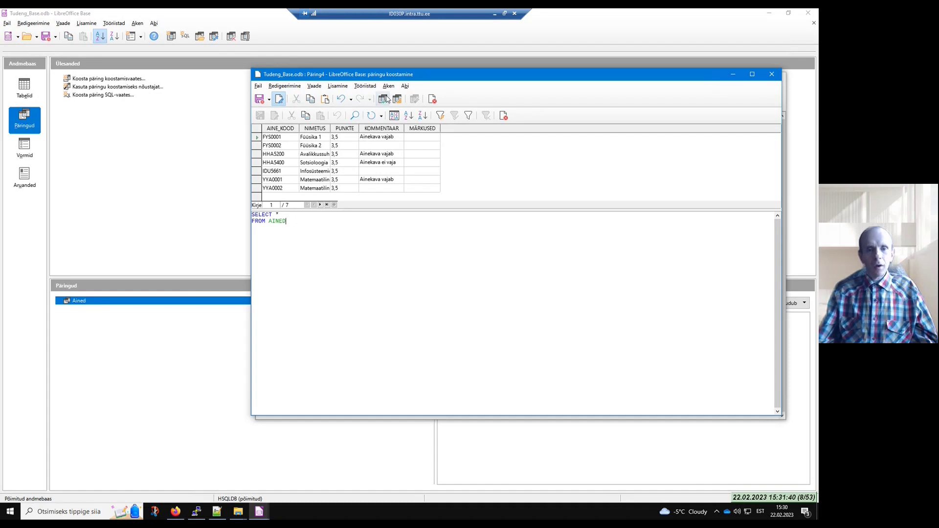
click(385, 99)
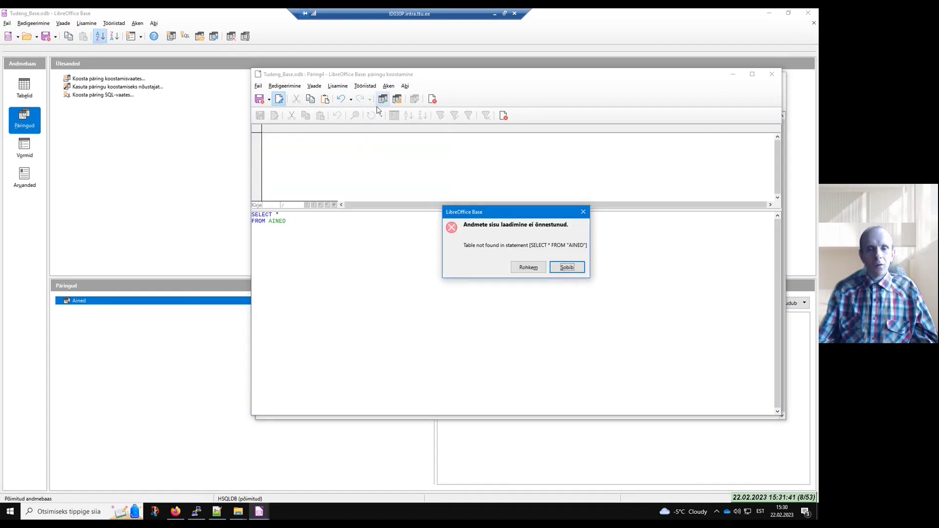
Try running the query with the source name rewritten in lowercase as ained
click(583, 212)
key(BackSpace)
key(BackSpace)
key(BackSpace)
key(BackSpace)
key(BackSpace)
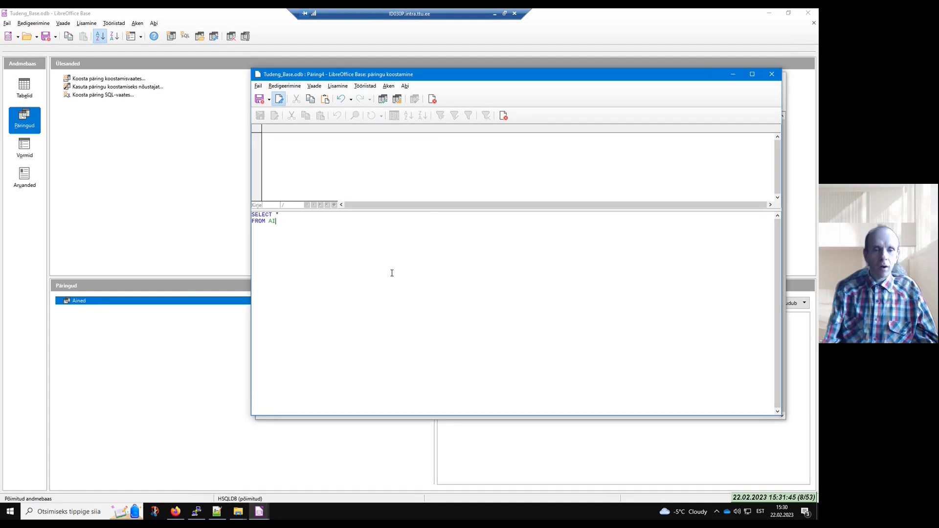
text(ained)
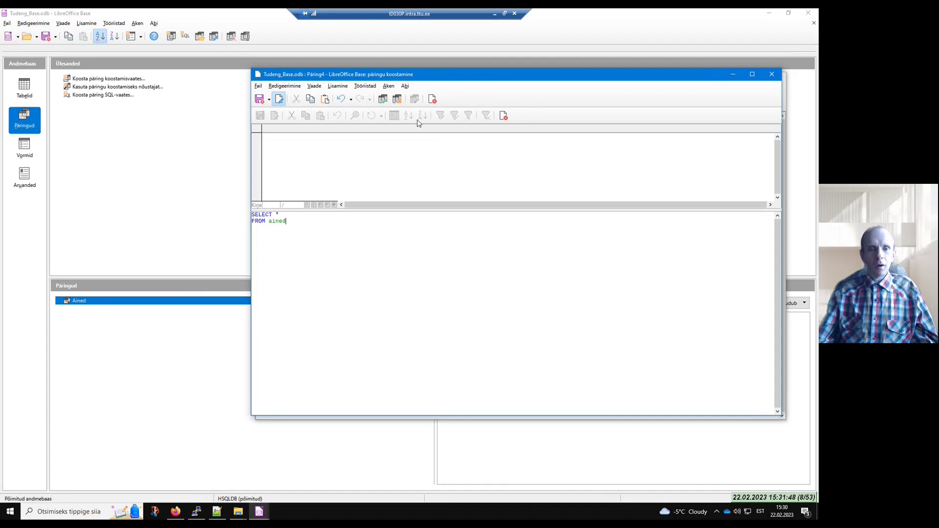
click(383, 100)
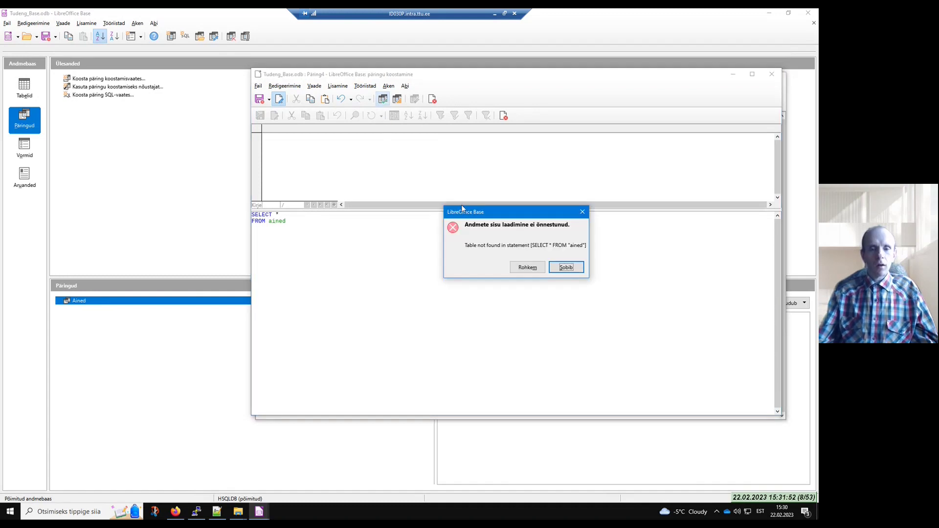
click(582, 212)
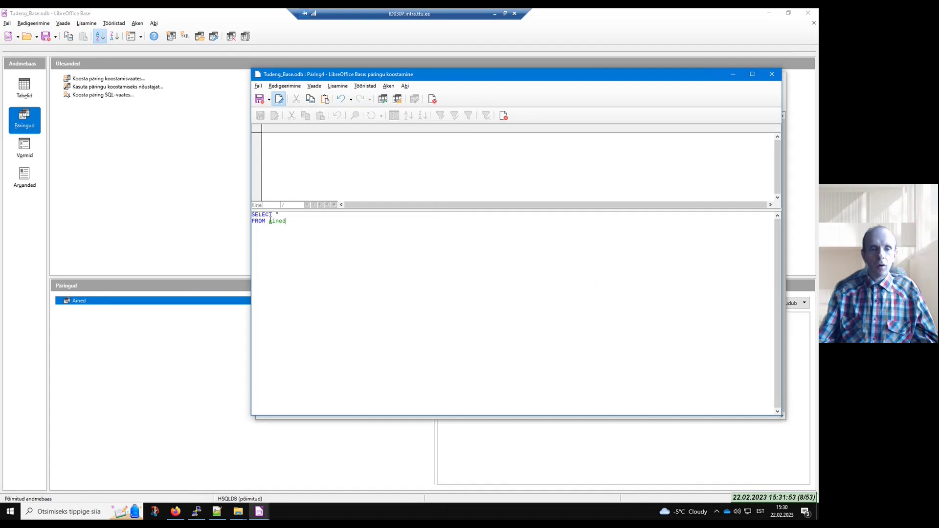
Capitalise the source name as Ained and run the query, closing the editor without saving
key(ctrl+Left)
key(Delete)
text(A)
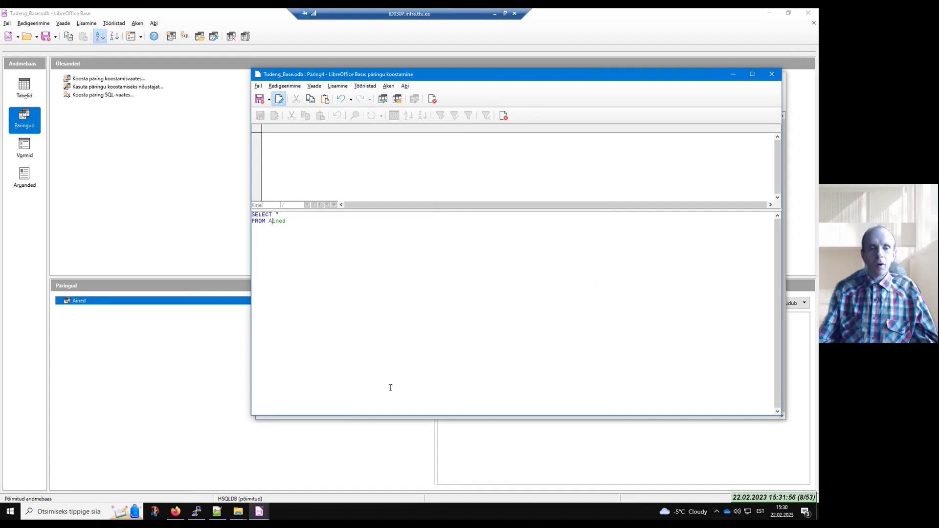
click(383, 100)
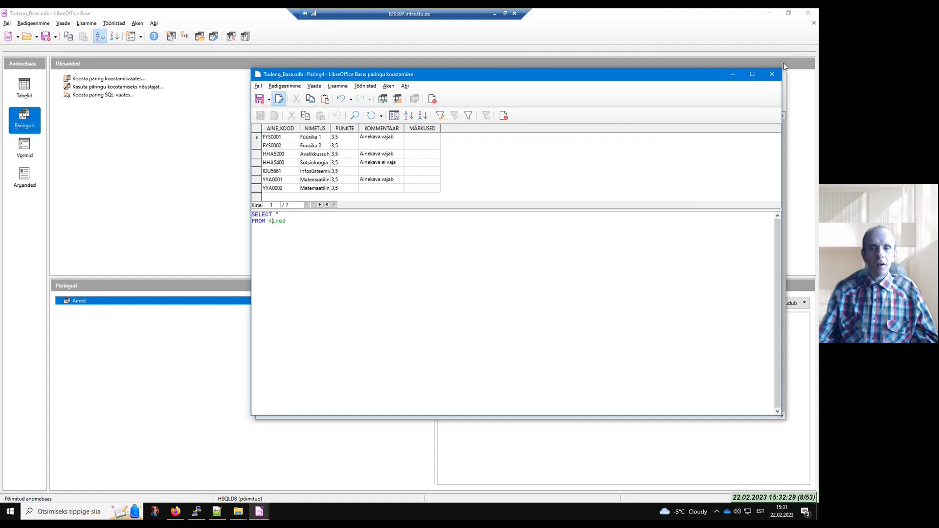
click(771, 73)
click(515, 261)
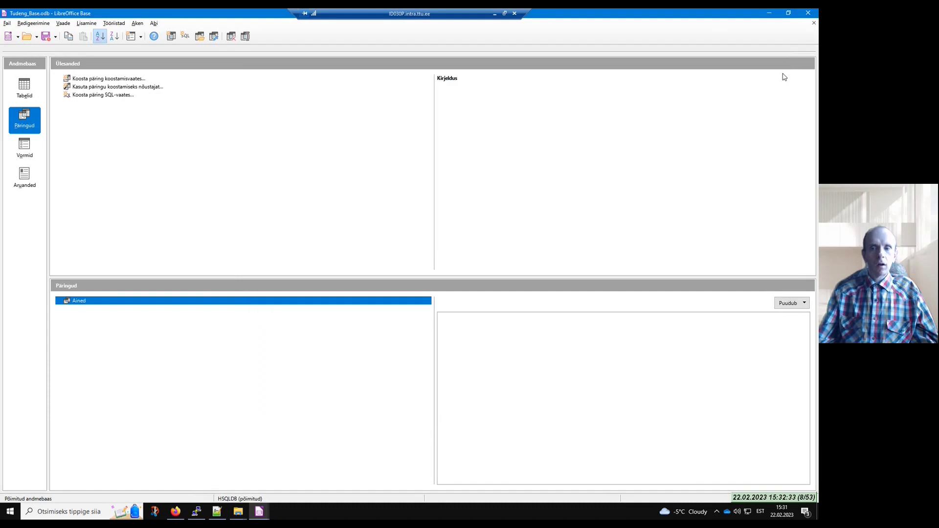
Open the data of the AINE table and delete the row with code YYA0002
click(22, 95)
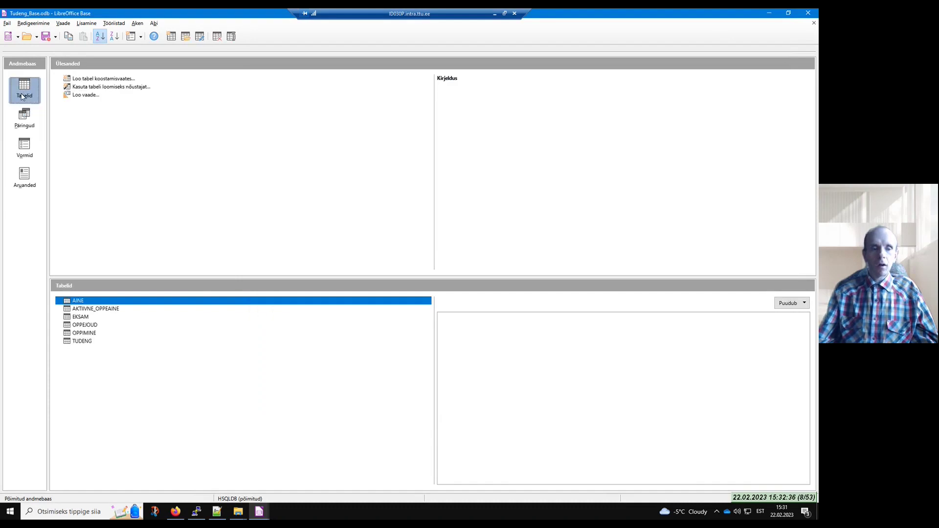
click(82, 301)
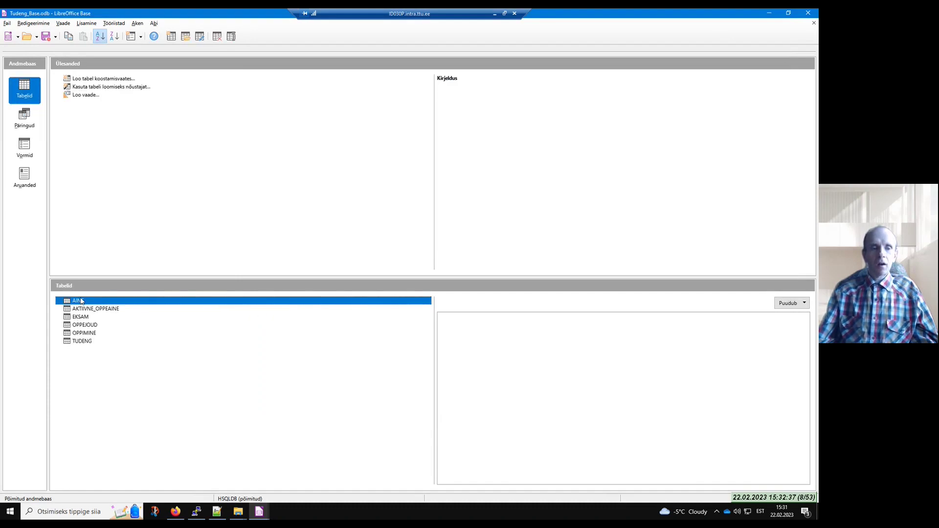
double_click(81, 301)
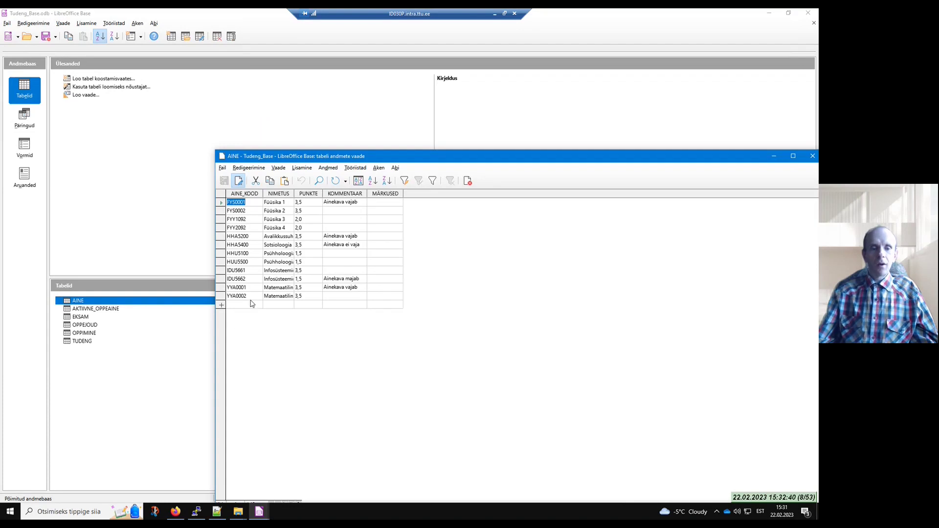
click(220, 296)
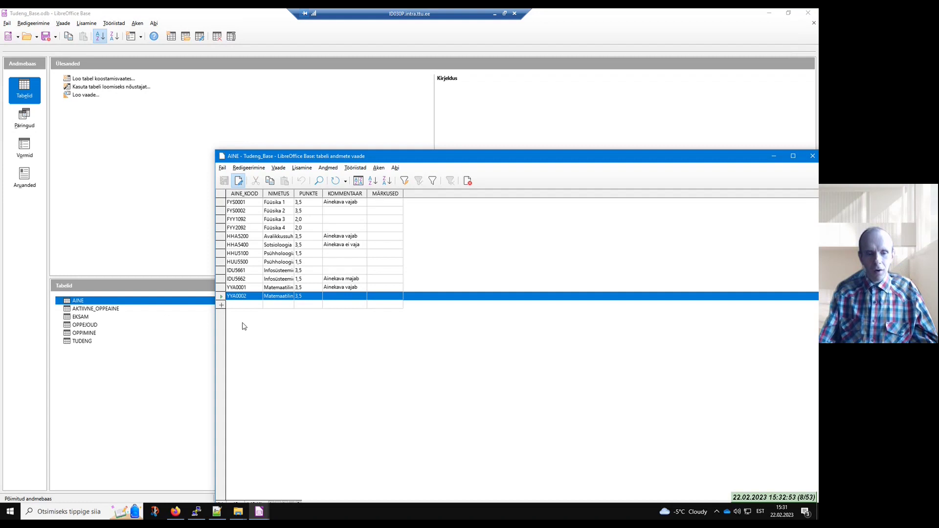
key(Delete)
key(Left)
key(Return)
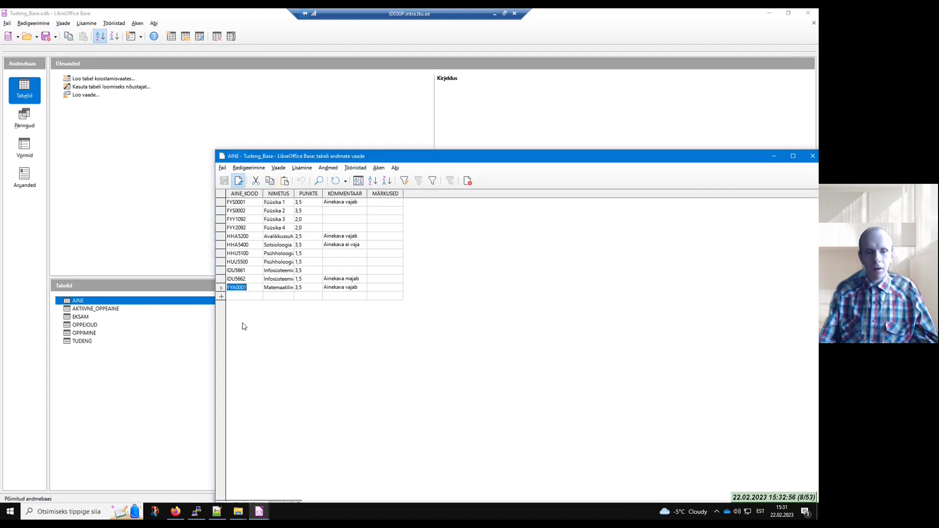
Set the AINE_KOOD of the last remaining row to YYA0002 and commit the row
key(End)
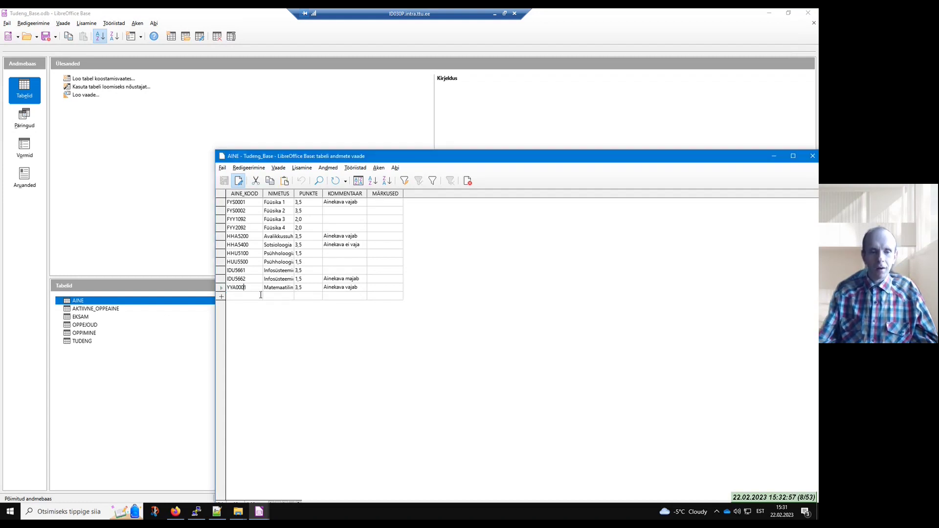
key(BackSpace)
text(2)
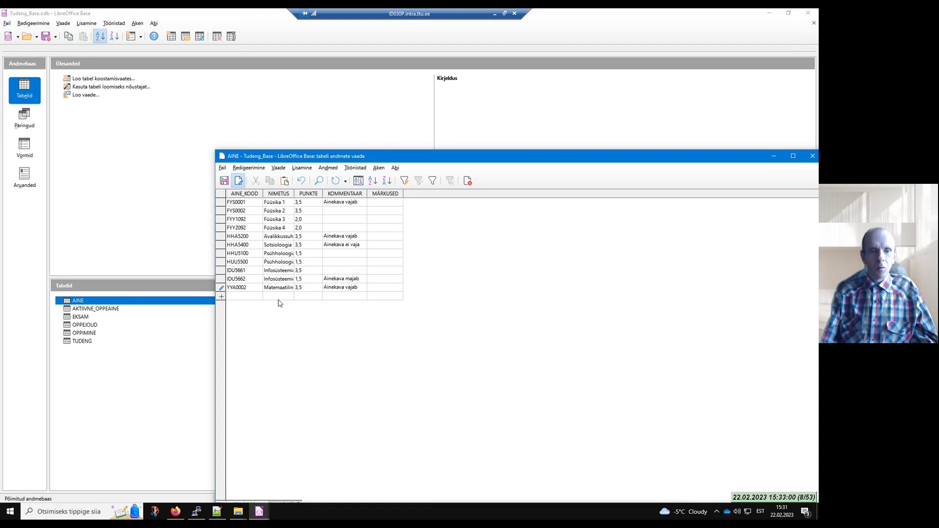
key(Down)
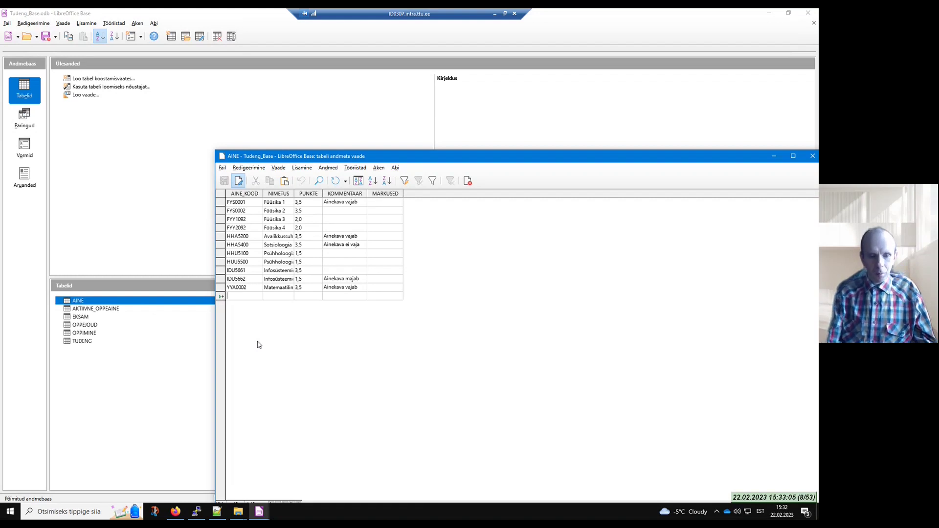
Add a row to AINE with AINE_KOOD YYA003, NIMETUS Matemaatika edasijõudnutele and PUNKTE 5,0
text(YYAA)
key(BackSpace)
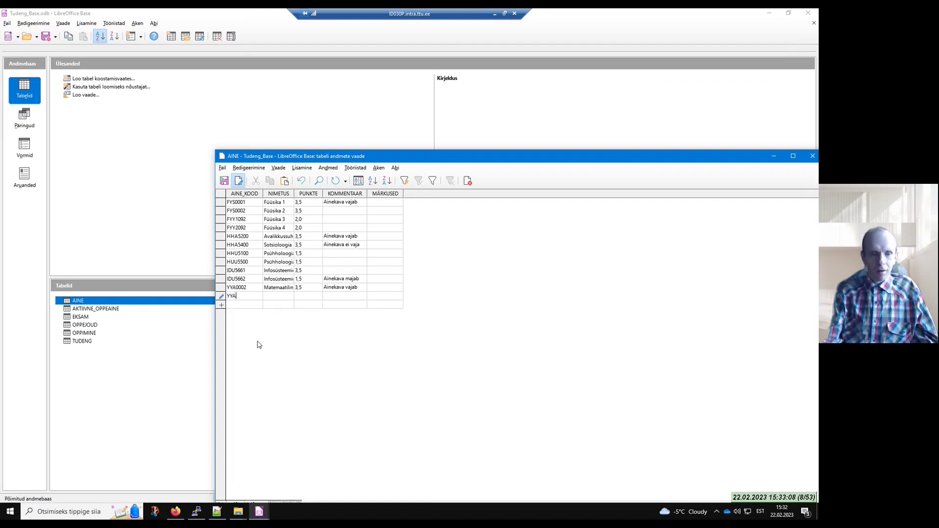
text(003)
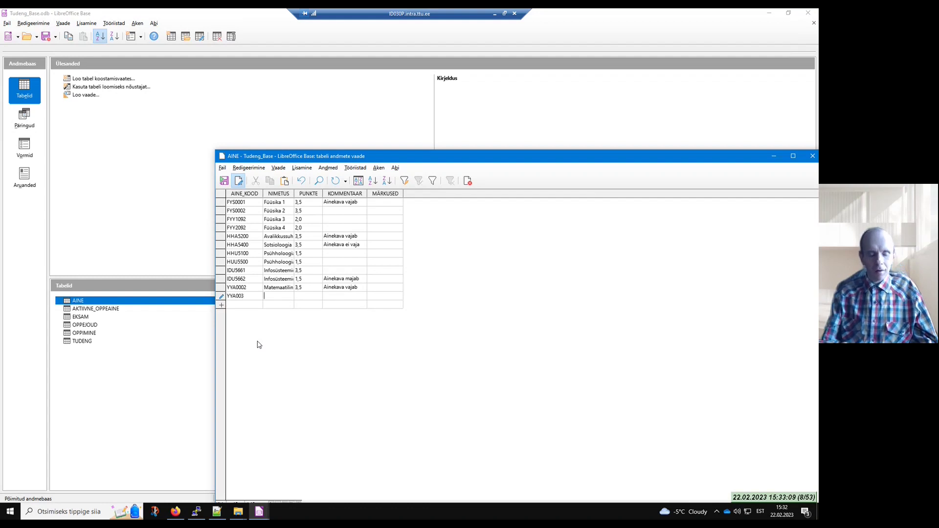
text(Matemaati)
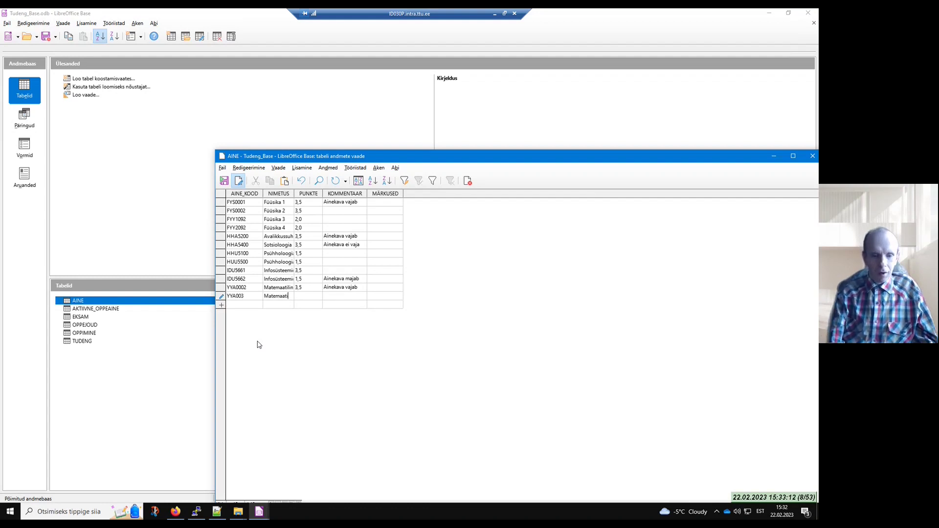
text(ka edasi)
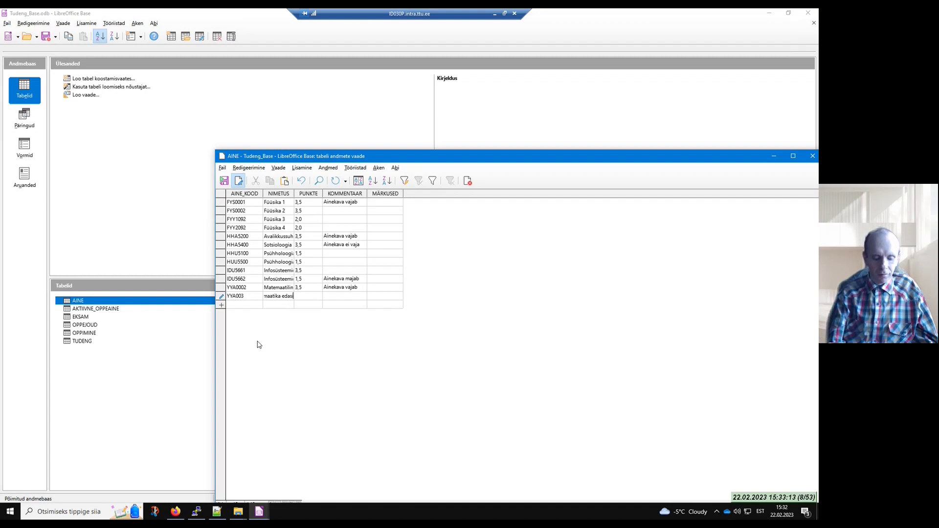
text(hõudnutele)
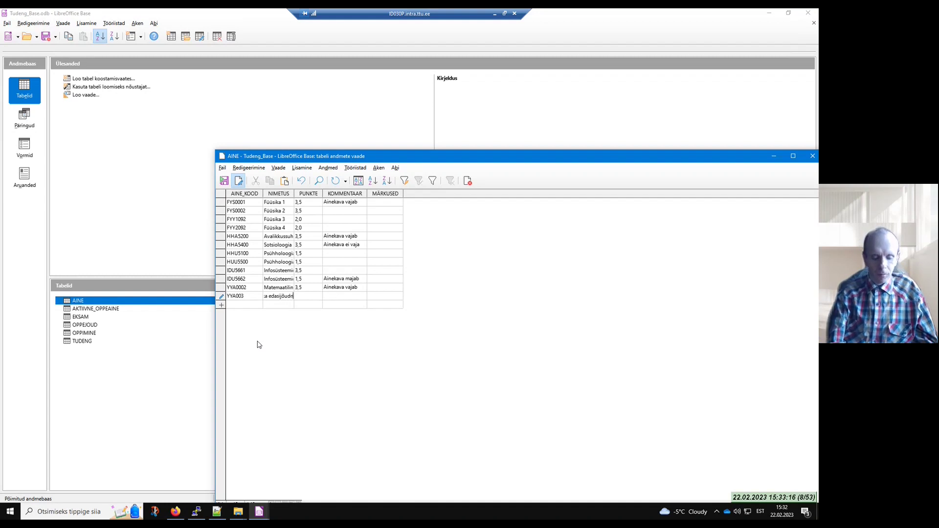
key(Tab)
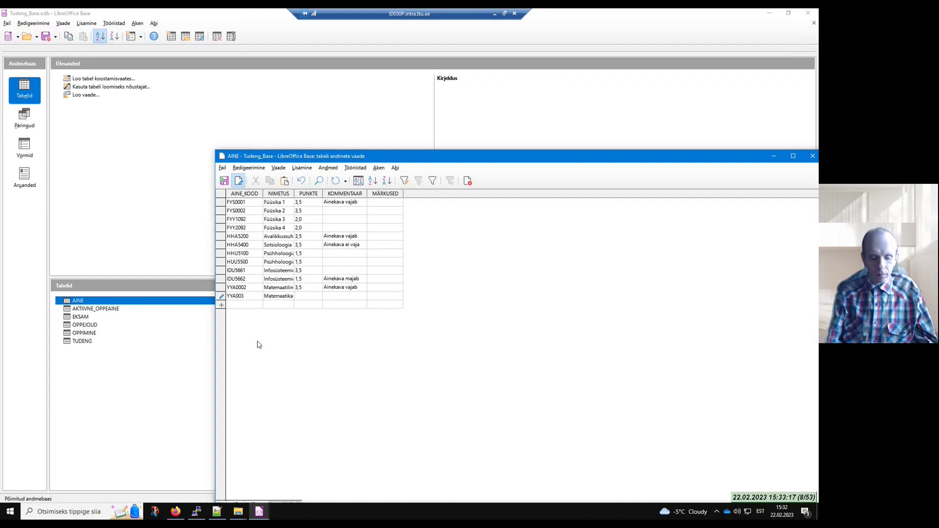
text(5,0)
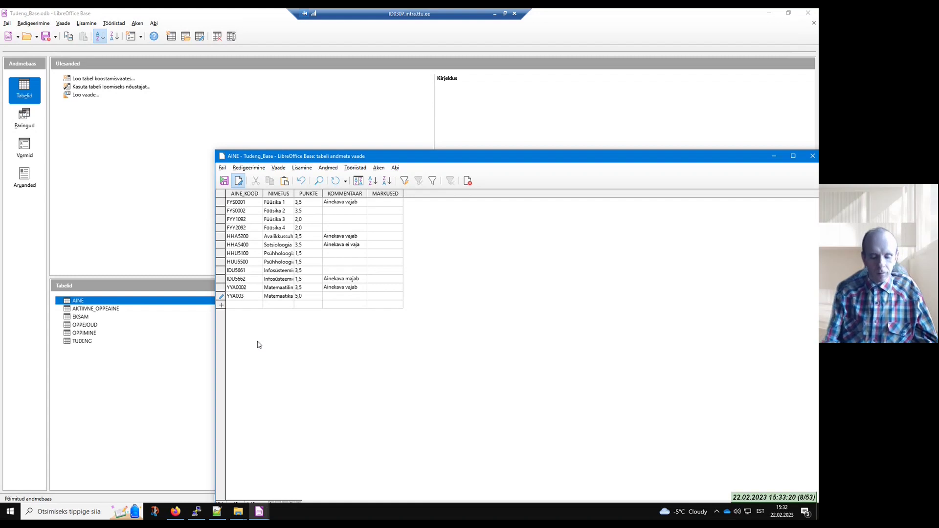
key(Tab)
key(Down)
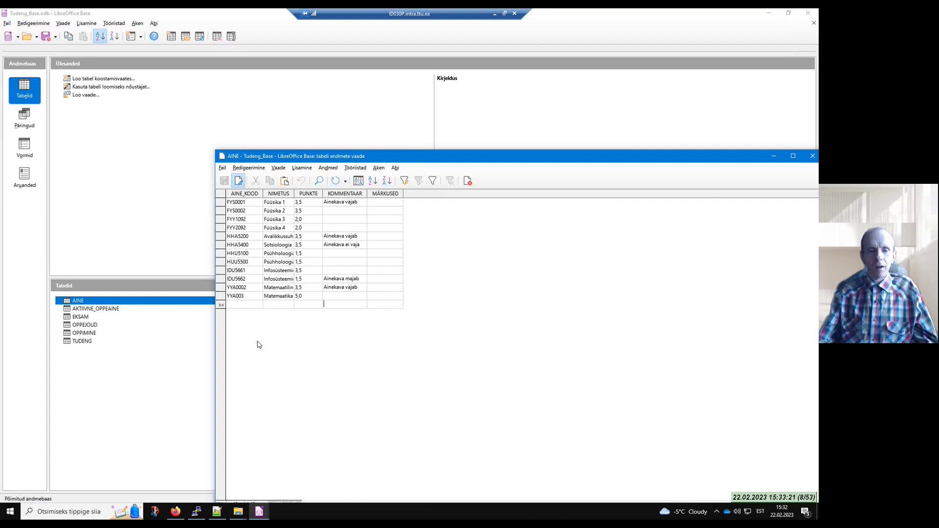